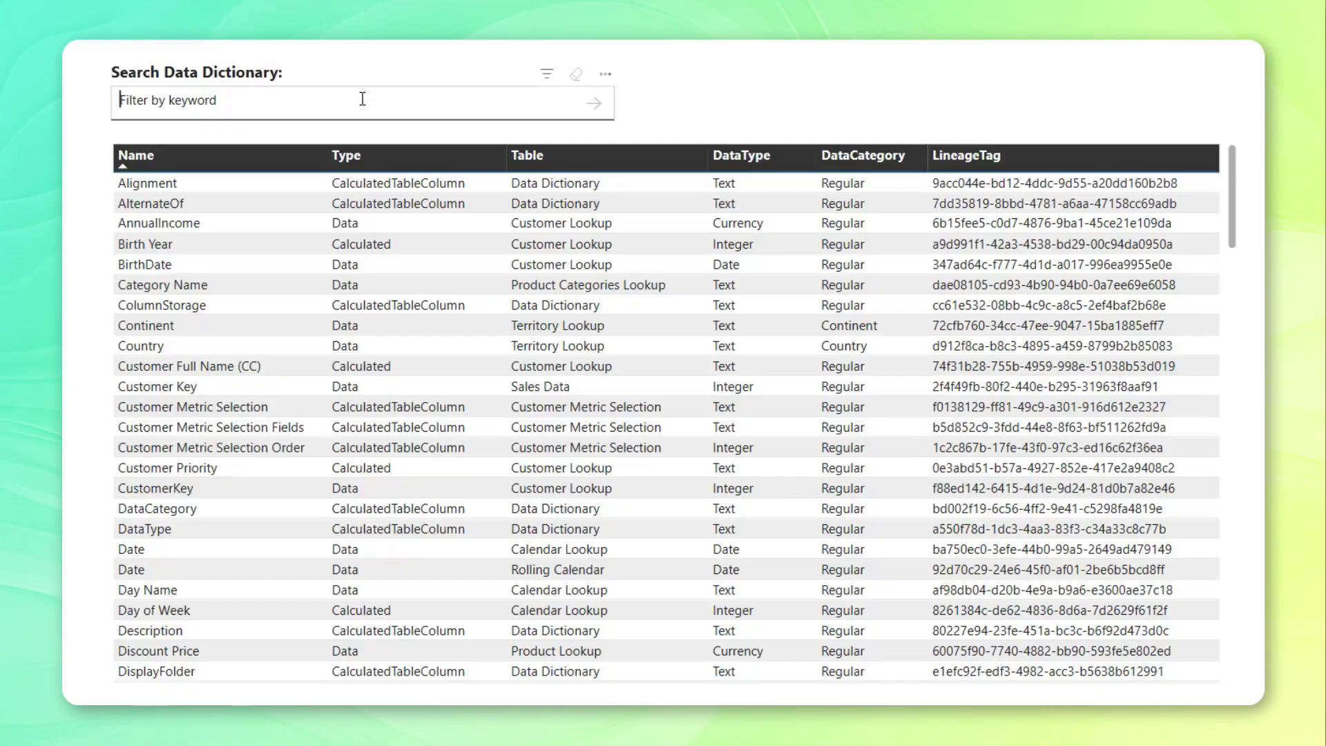
# Step: Filter the data dictionary report to rows matching the keyword 'Product'
pyautogui.press('Return')
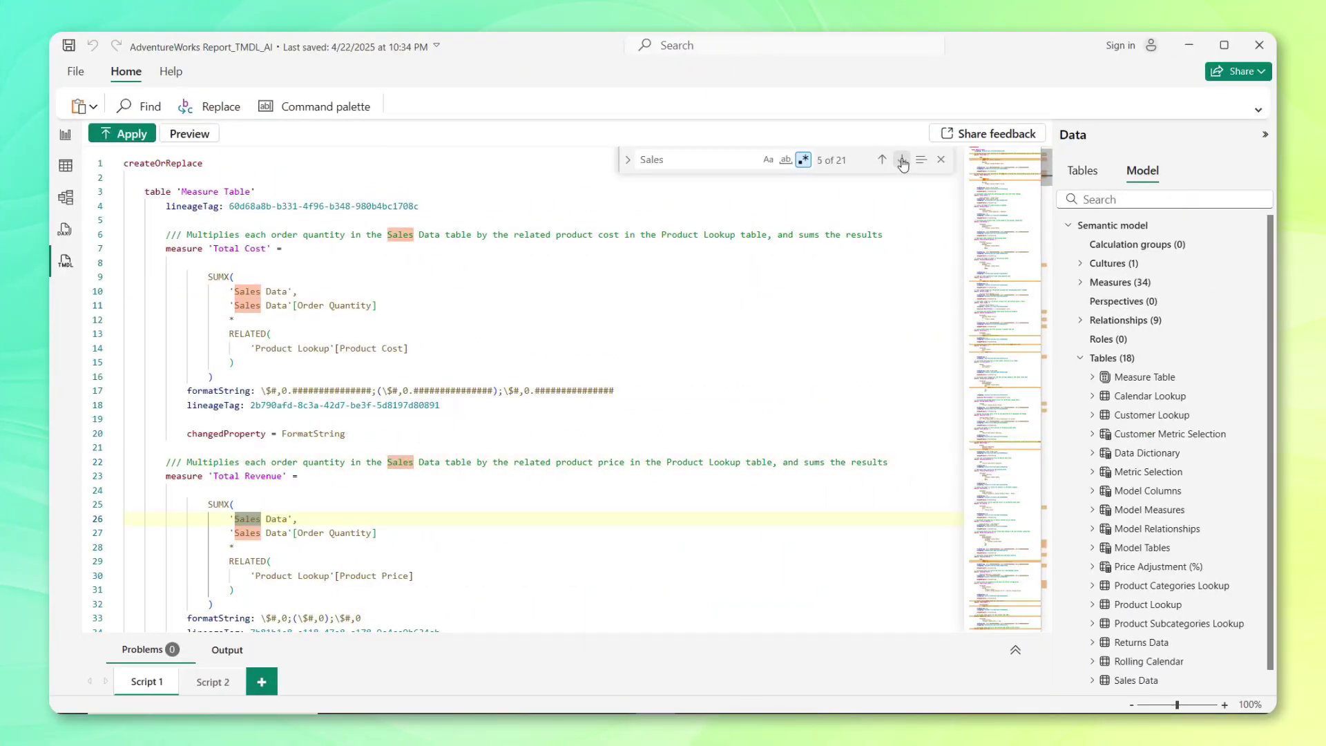
# Step: Step forward through five successive 'Sales' matches in the TMDL Measure Table script
pyautogui.click(902, 161)
pyautogui.click(902, 161)
pyautogui.click(902, 161)
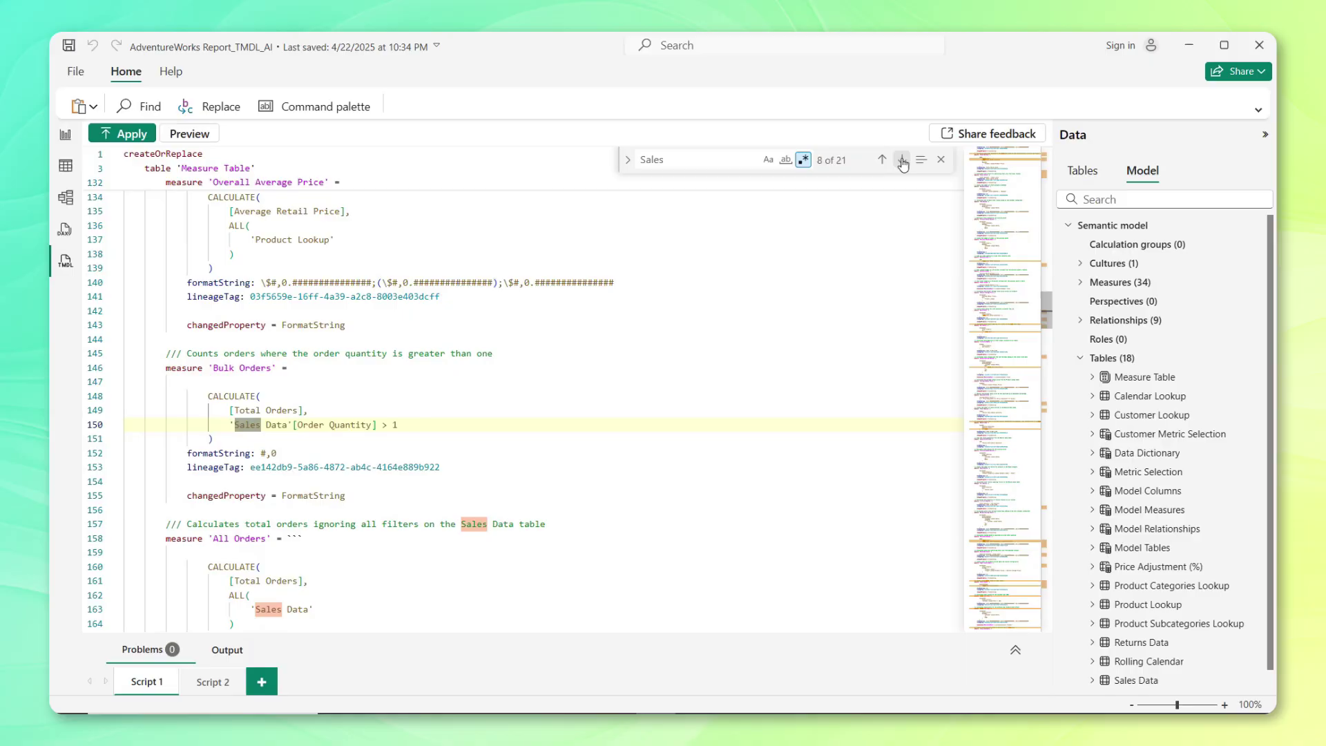
pyautogui.click(902, 161)
pyautogui.click(902, 161)
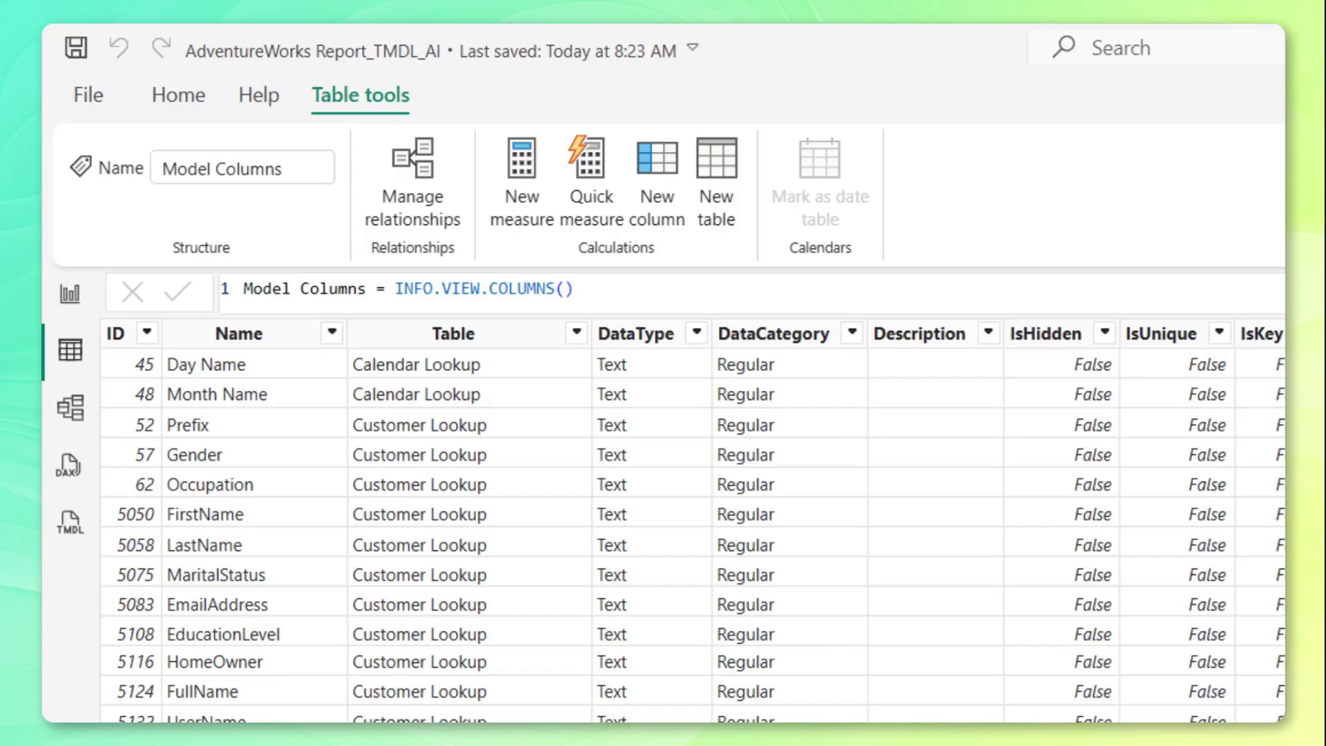
# Step: Browse the Model Relationships, Model Tables and Data Dictionary tables, then inspect Model Measures' empty Description column
pyautogui.click(1201, 384)
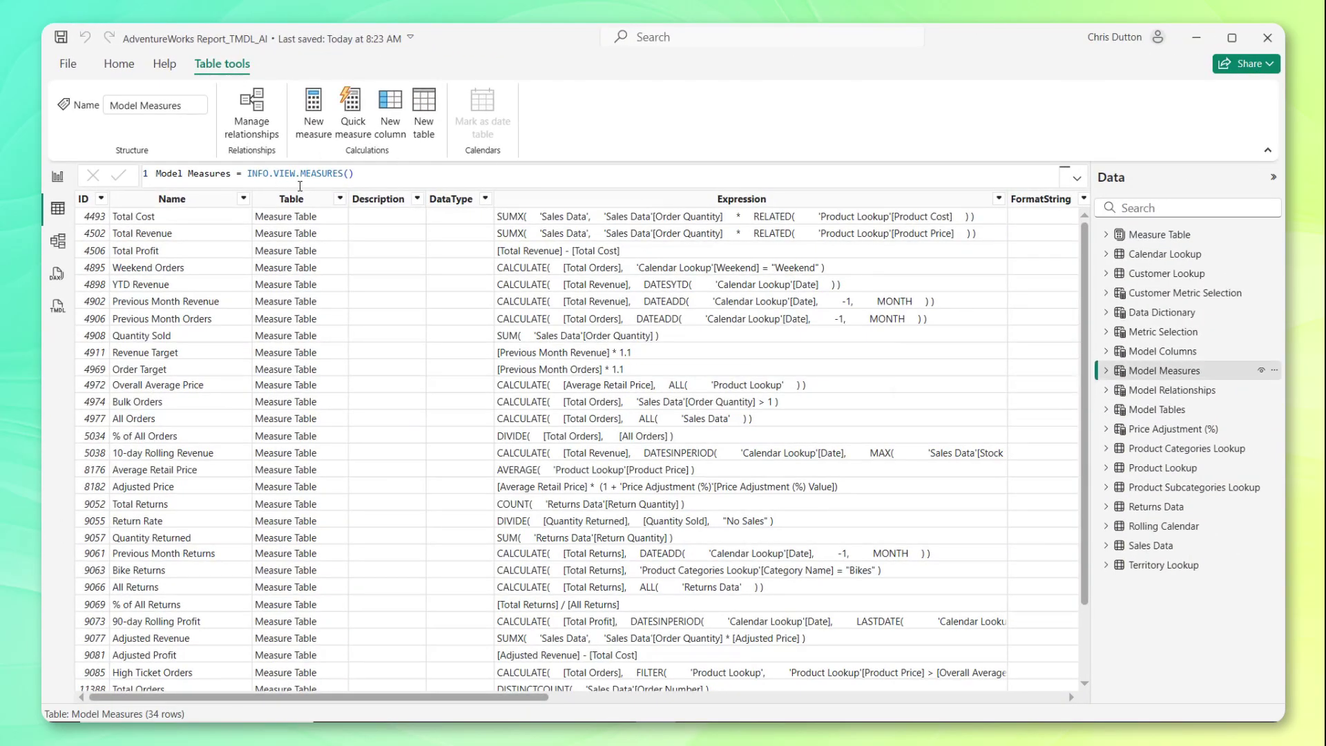
pyautogui.click(1166, 391)
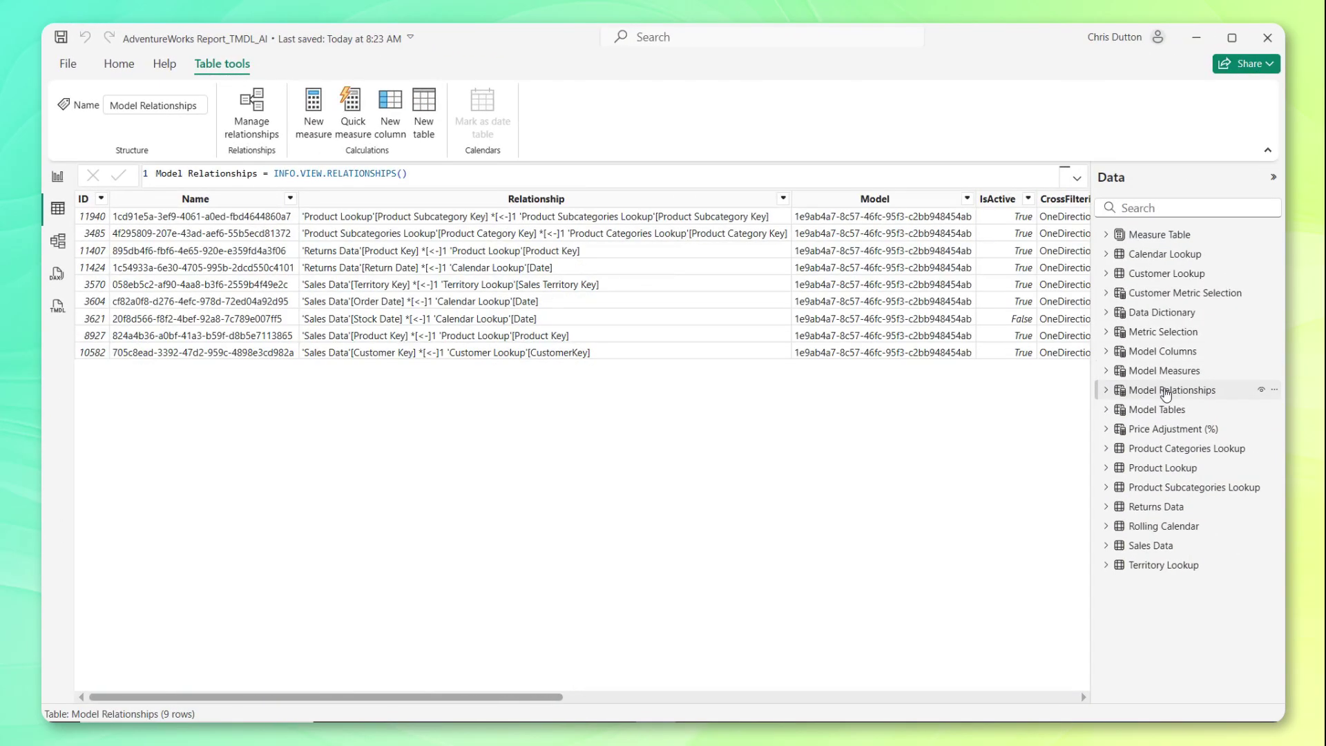
pyautogui.click(1167, 411)
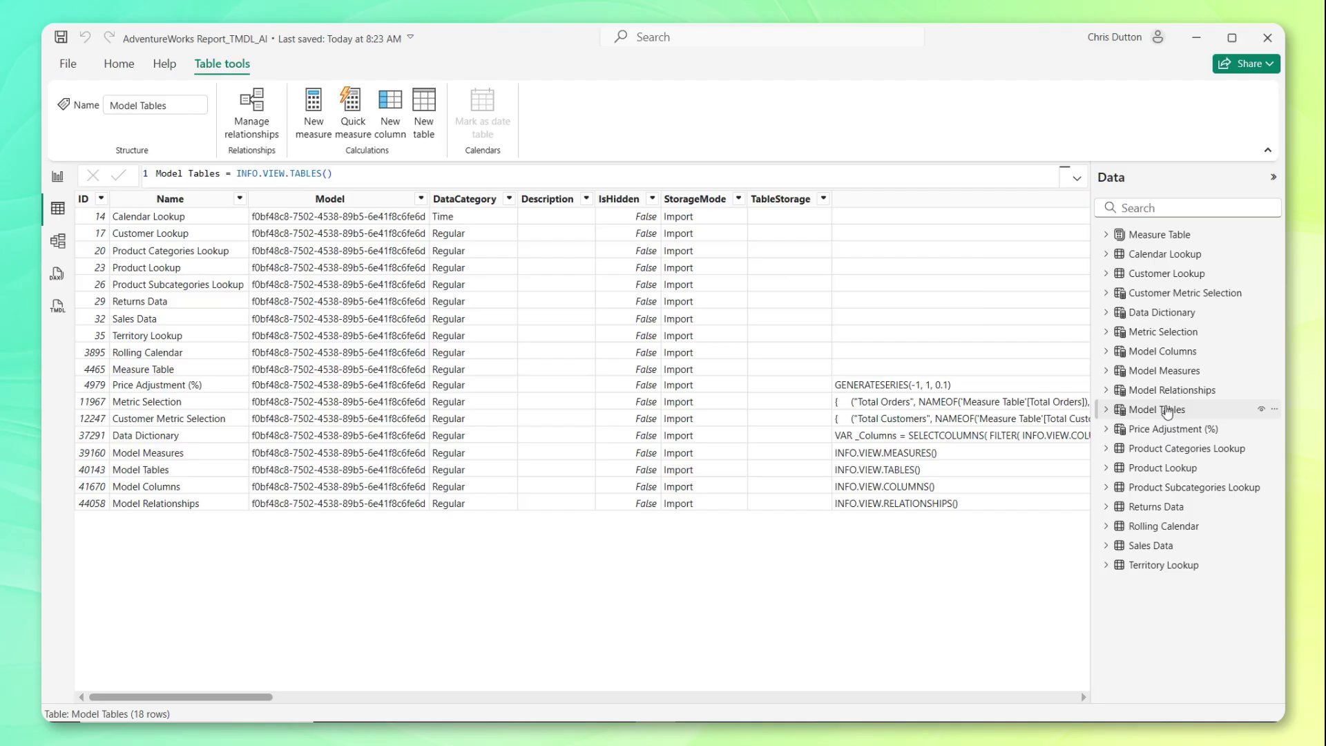
pyautogui.click(1169, 313)
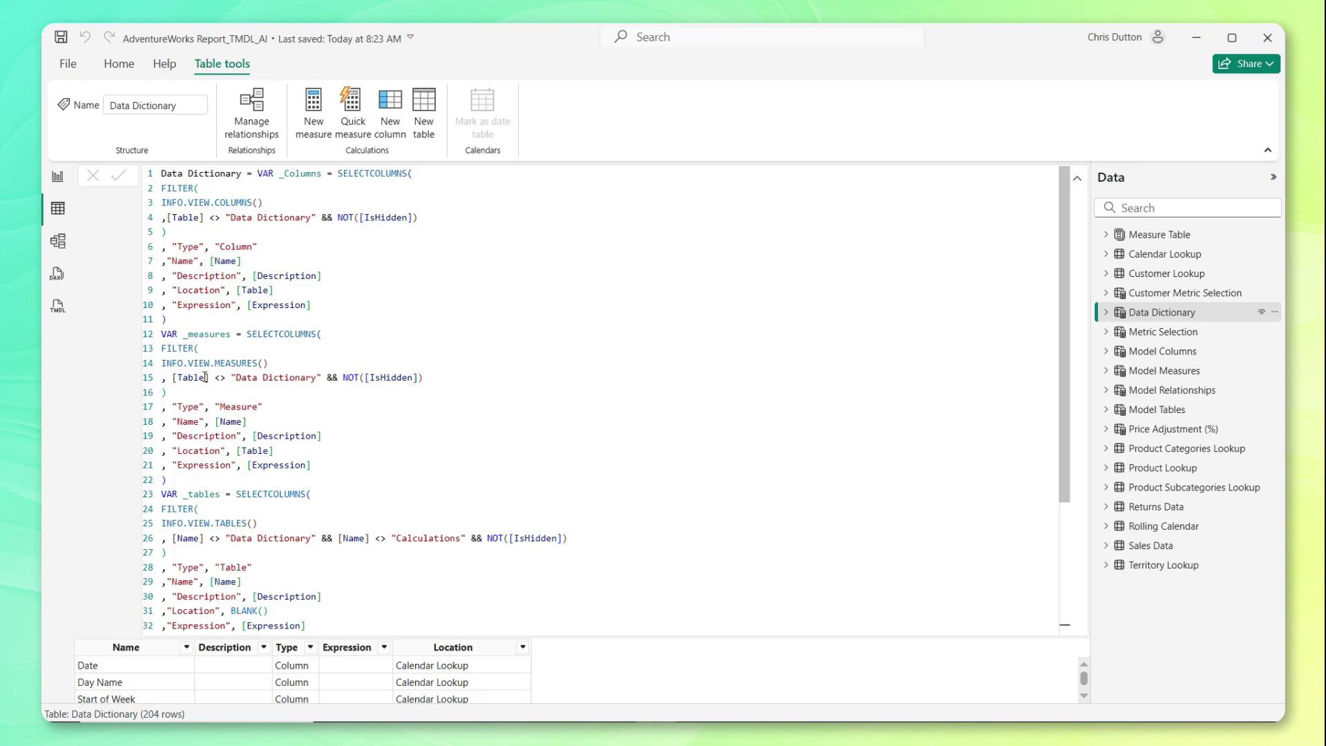
pyautogui.click(1149, 376)
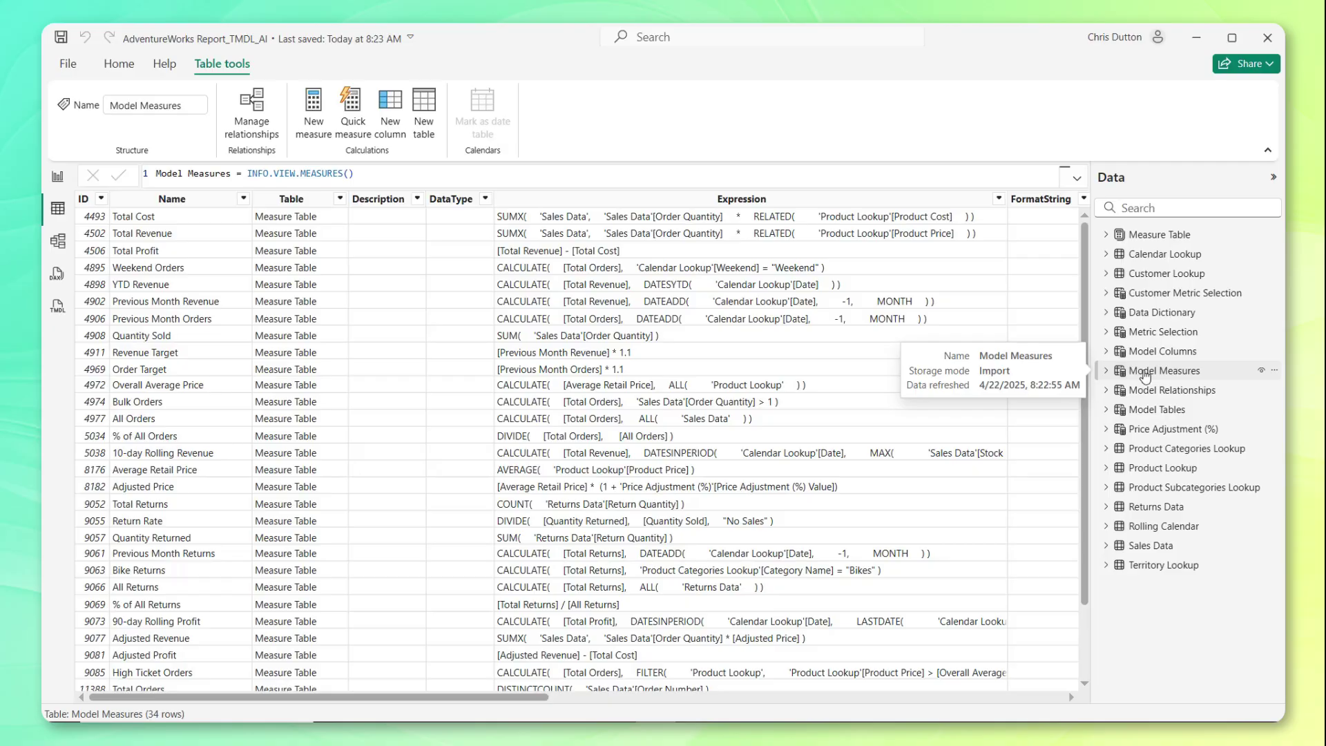
pyautogui.click(391, 201)
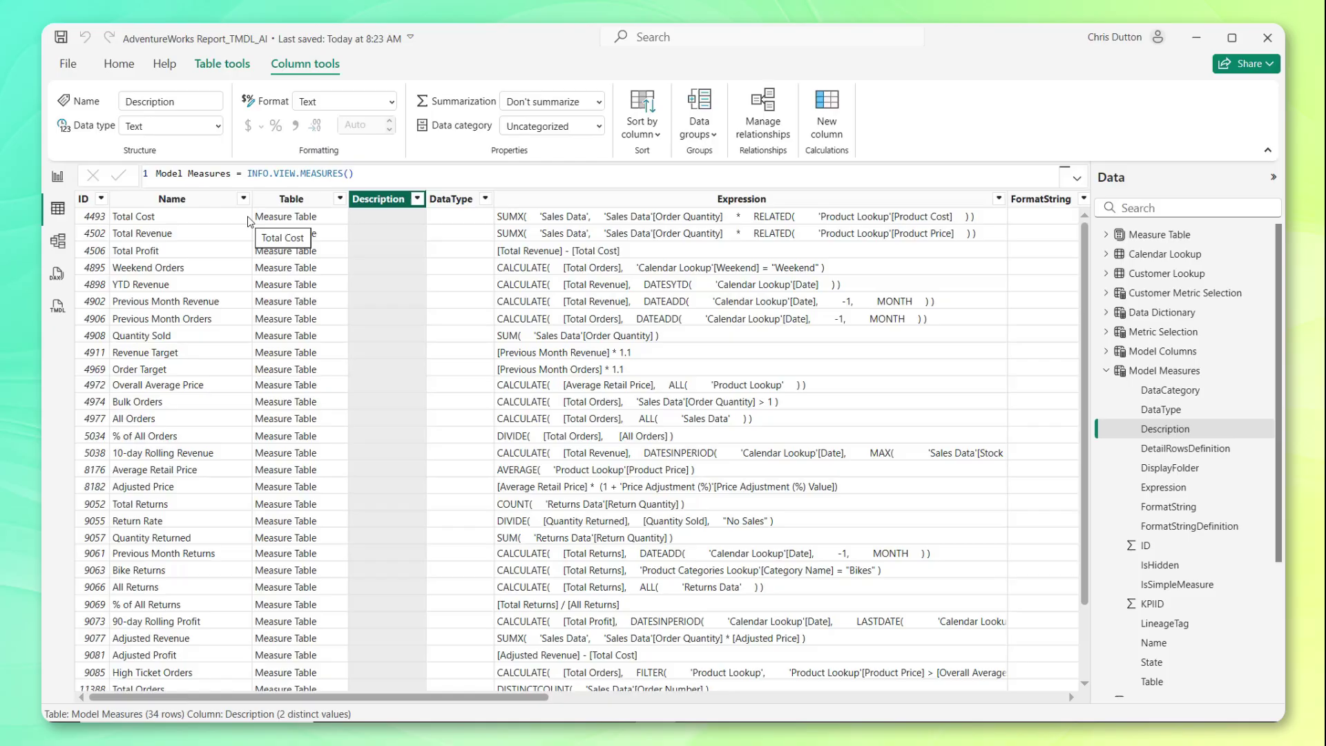
# Step: In Model view, select the Total Cost measure on the Measure Table card and edit its Description
pyautogui.click(57, 241)
pyautogui.scroll(-3, 666, 421)
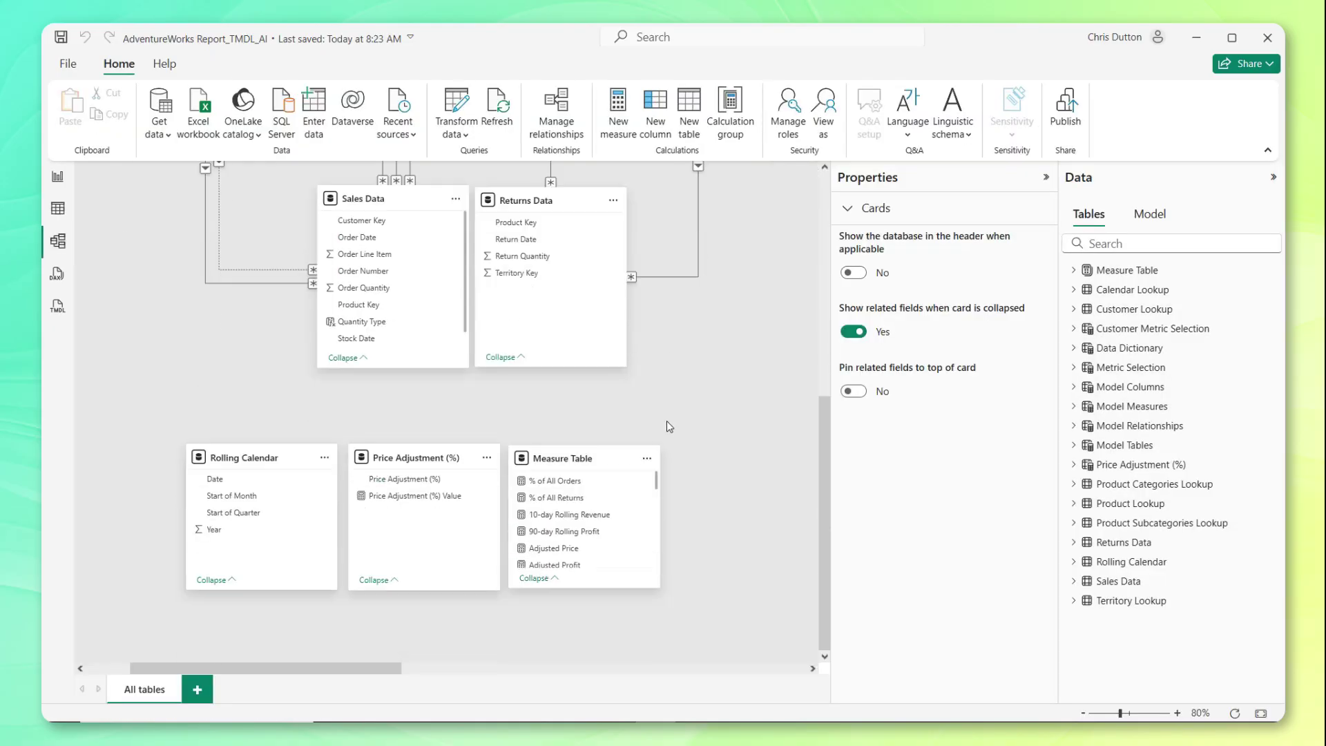
pyautogui.scroll(-8, 590, 504)
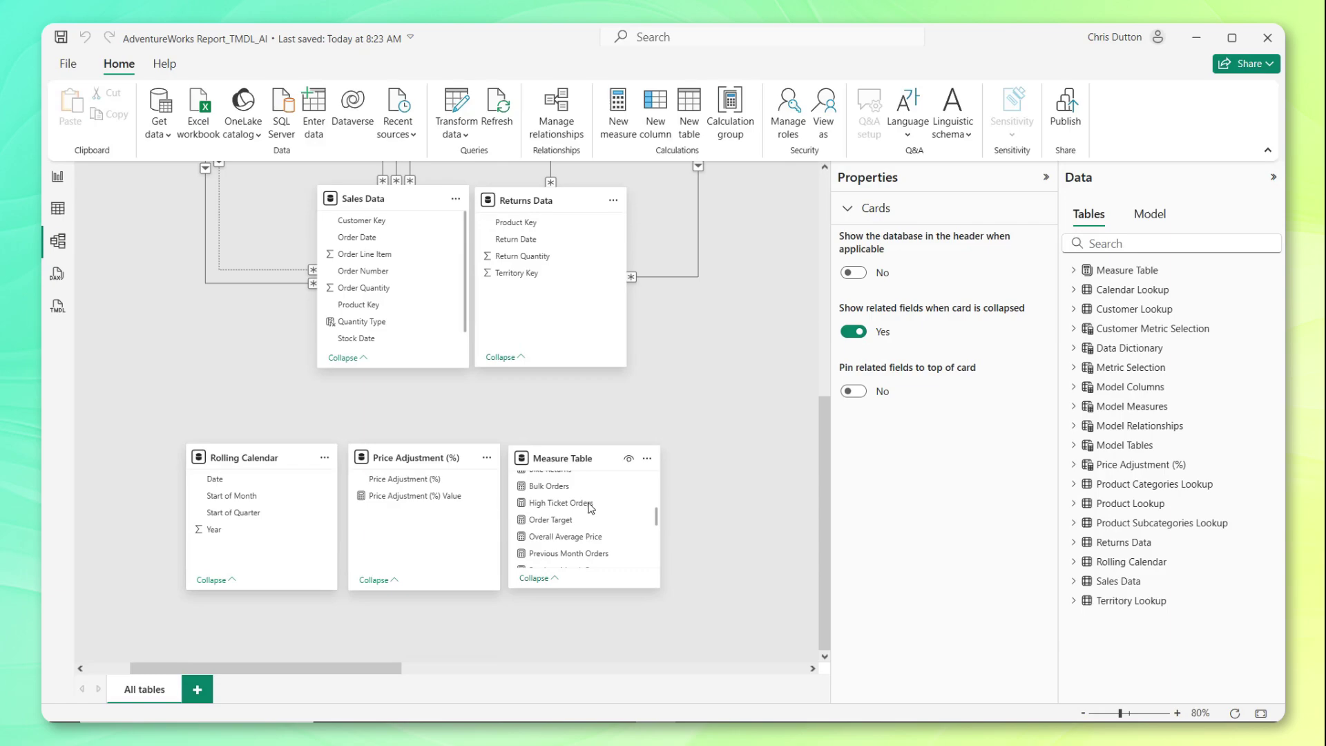
pyautogui.scroll(-2, 591, 509)
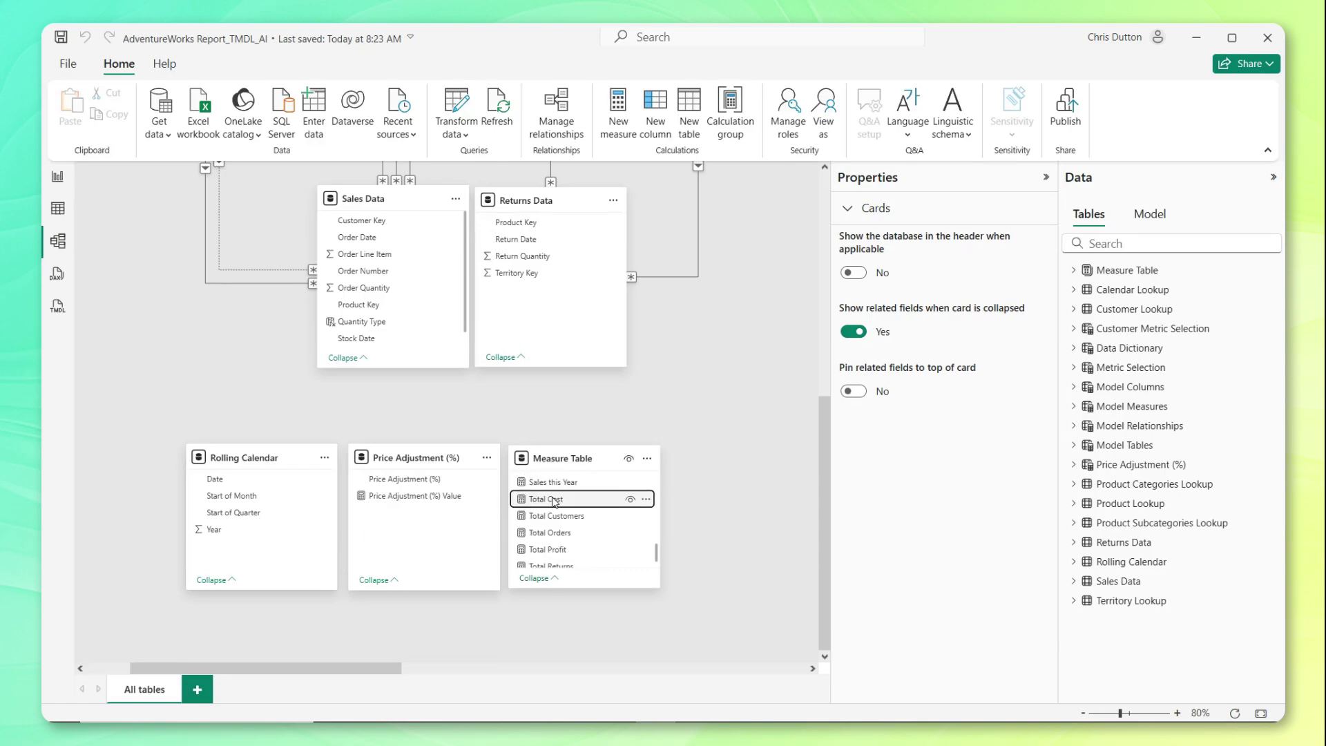
pyautogui.click(553, 500)
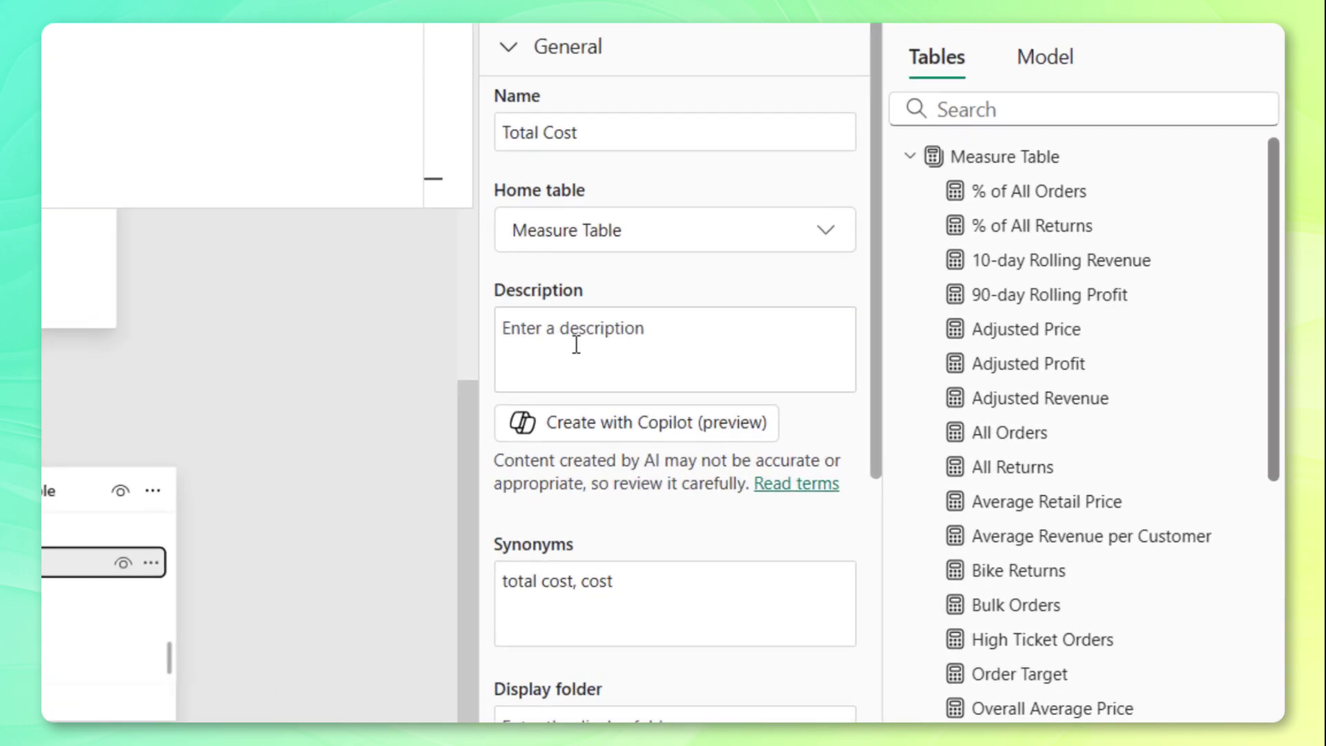
pyautogui.click(812, 369)
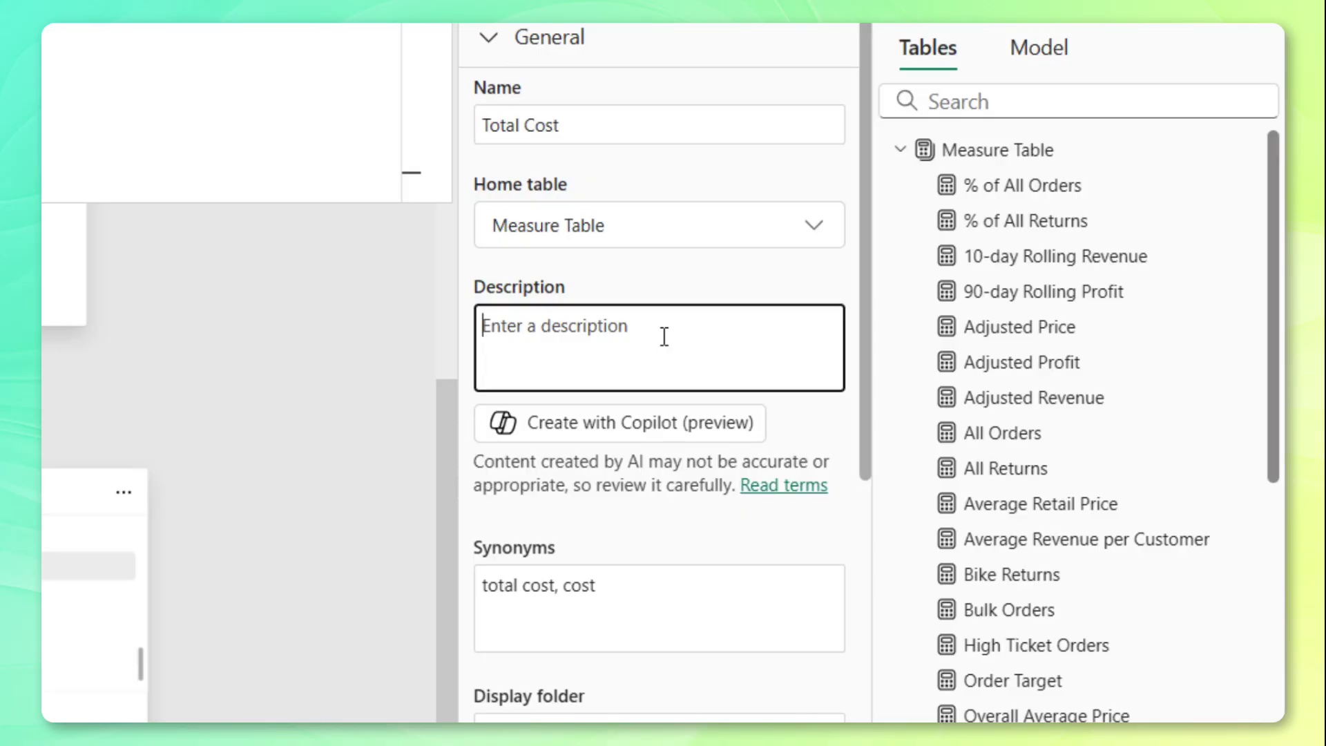
# Step: Describe Total Cost as multiplying each Sales Data order quantity by the related Product Lookup cost
pyautogui.write('Mult')
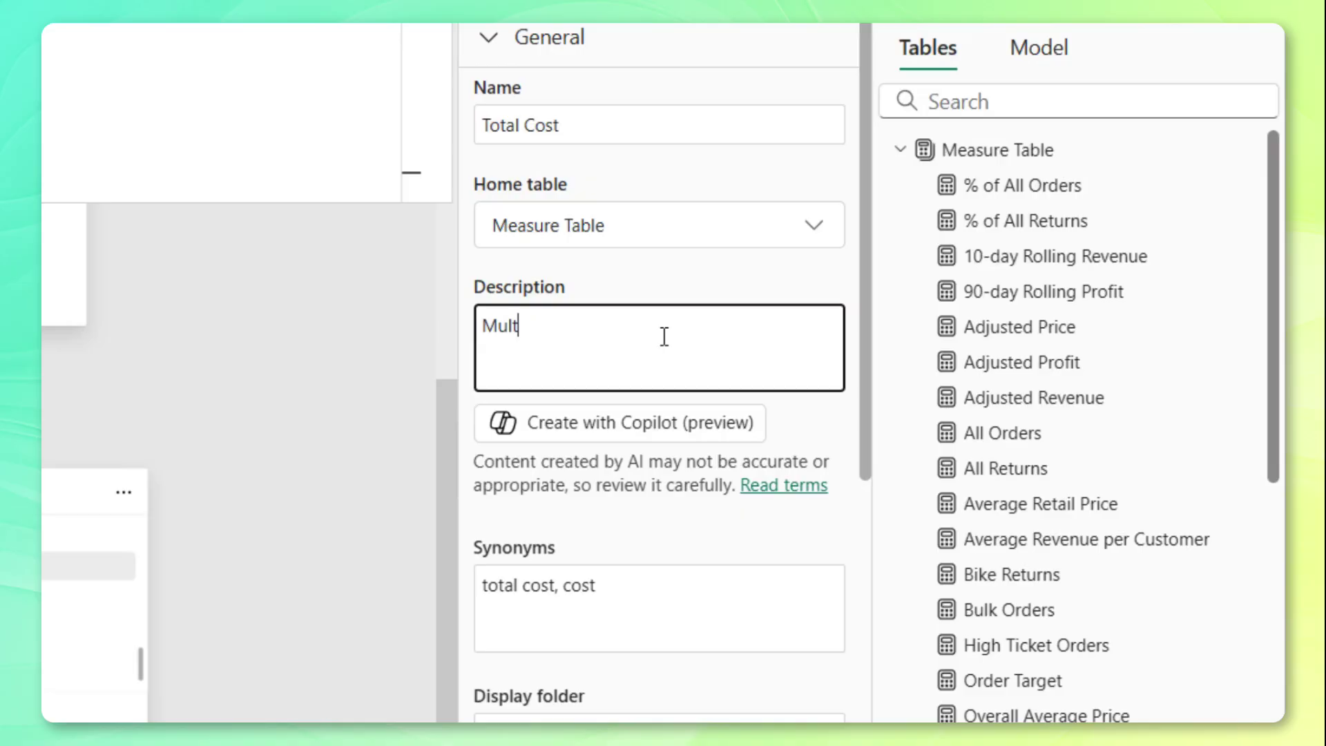
pyautogui.write('iplies each or')
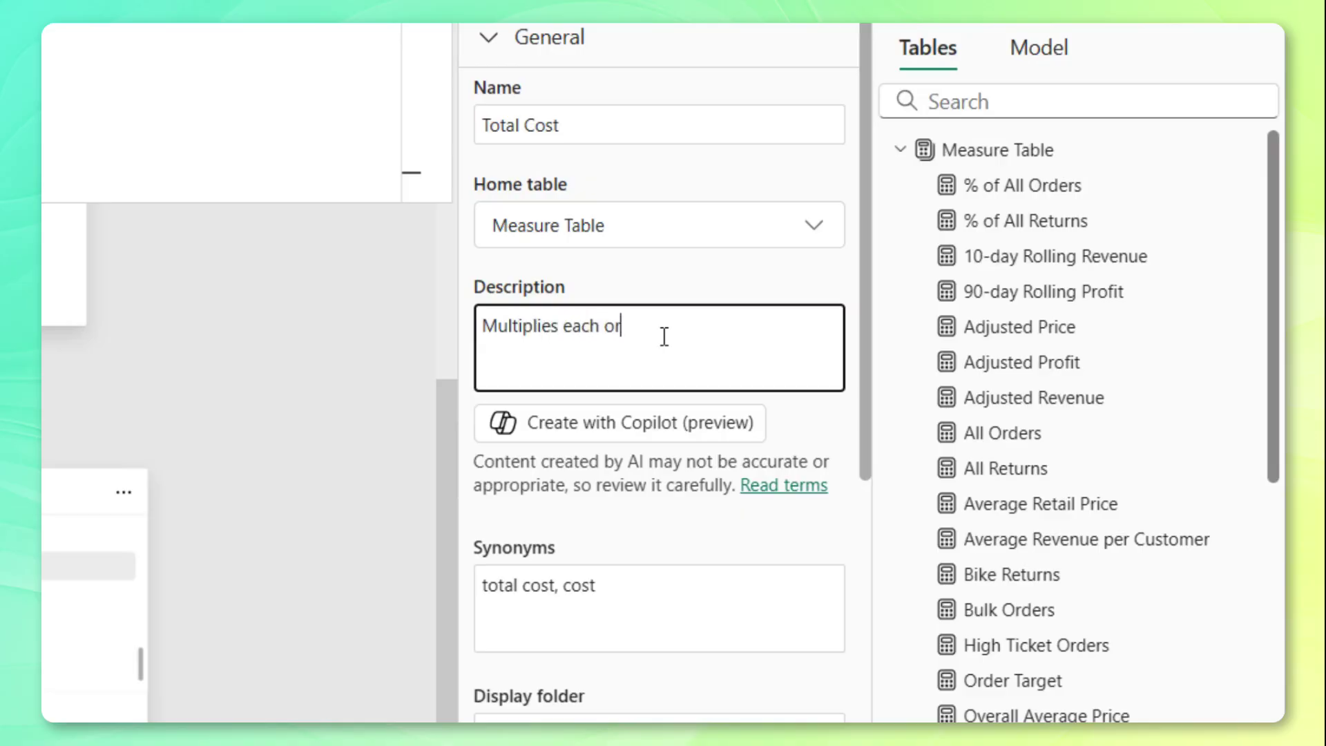
pyautogui.write('der quantity in the Sales Data table')
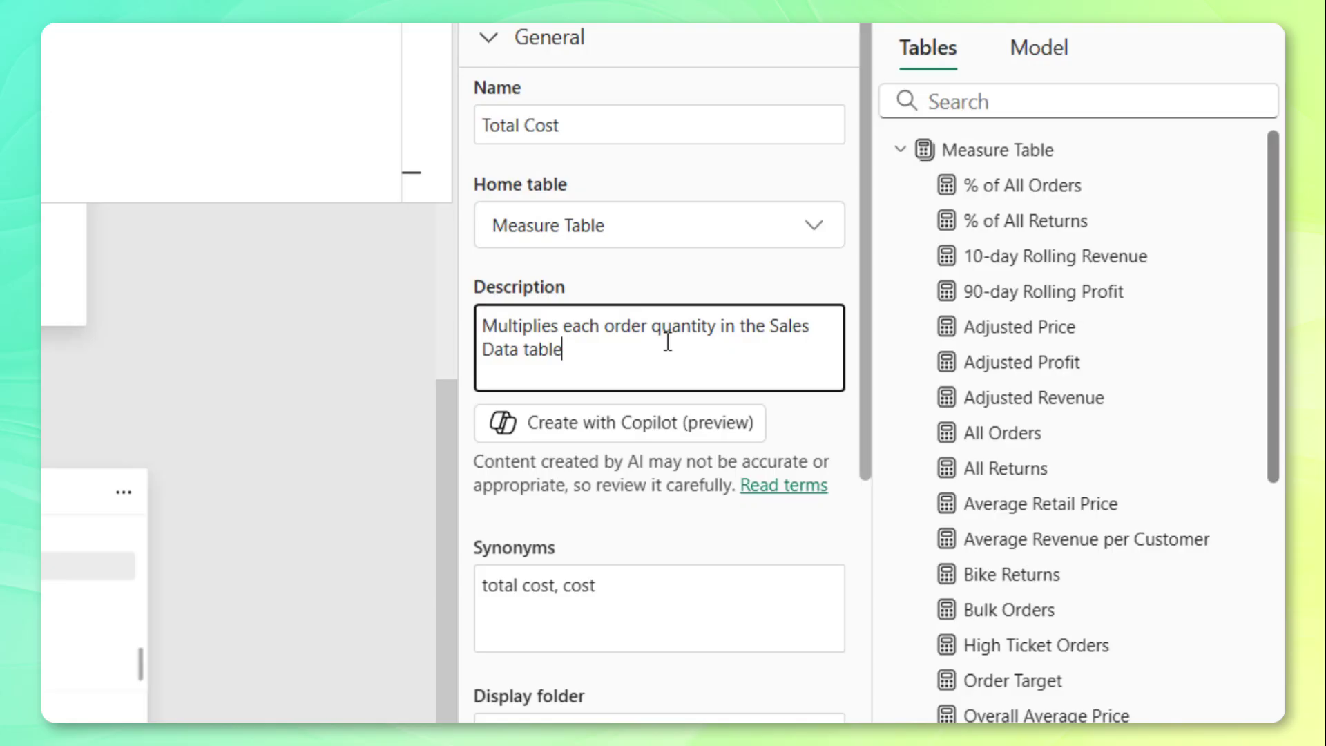
pyautogui.write(' by the related produ')
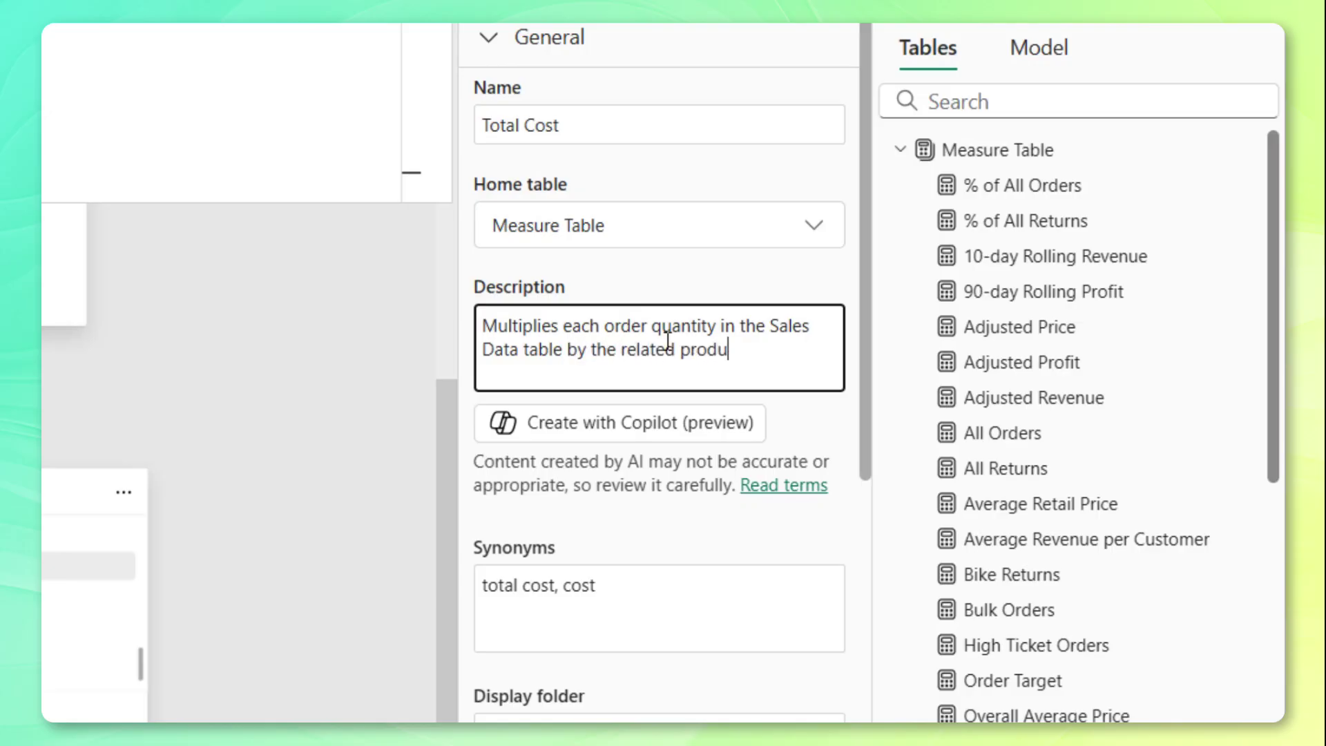
pyautogui.write('ct cost in the Pro')
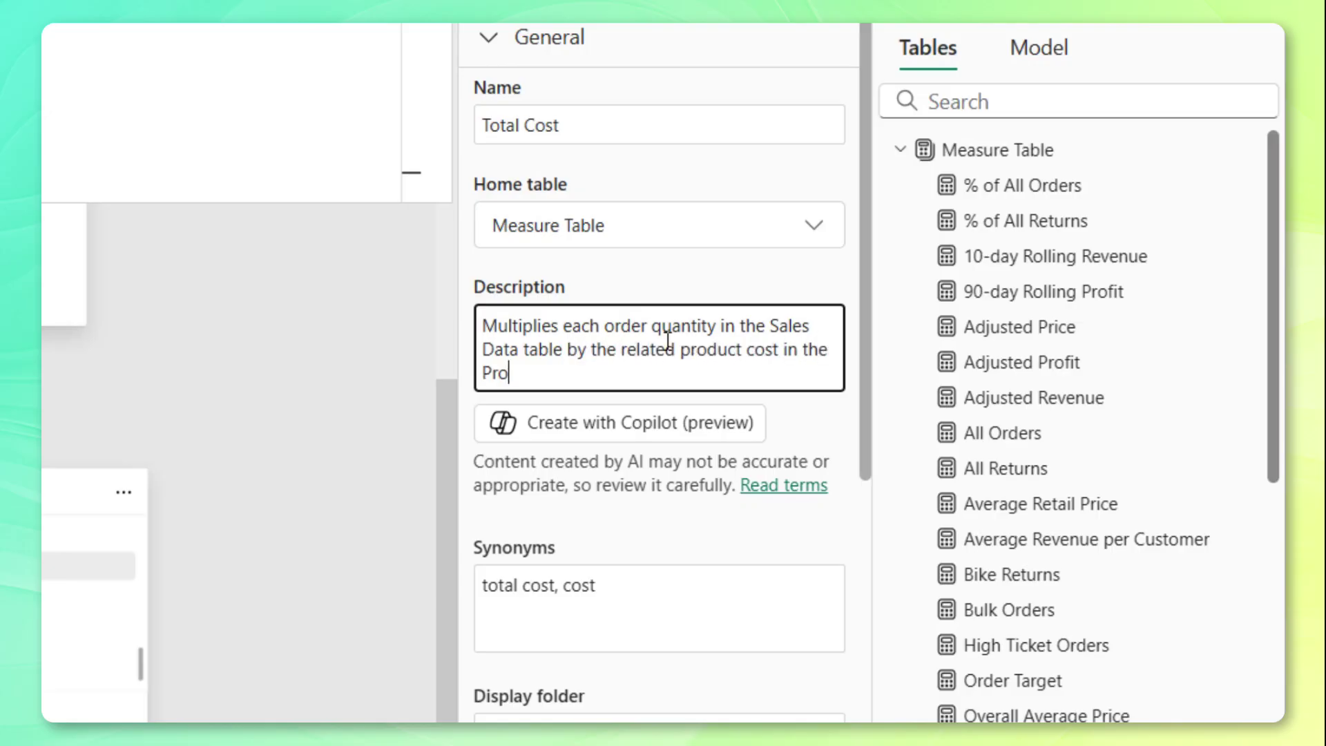
pyautogui.write('duct Lookup table')
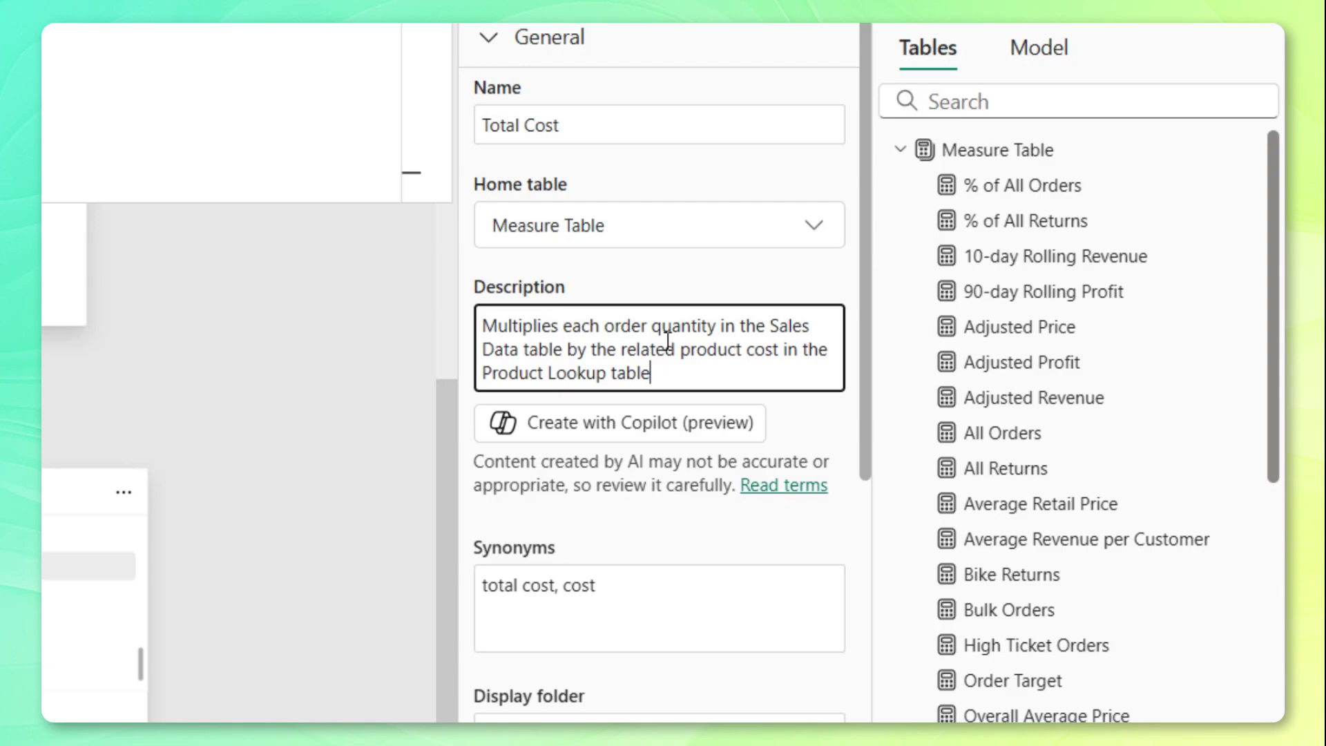
pyautogui.write(', and sums the result')
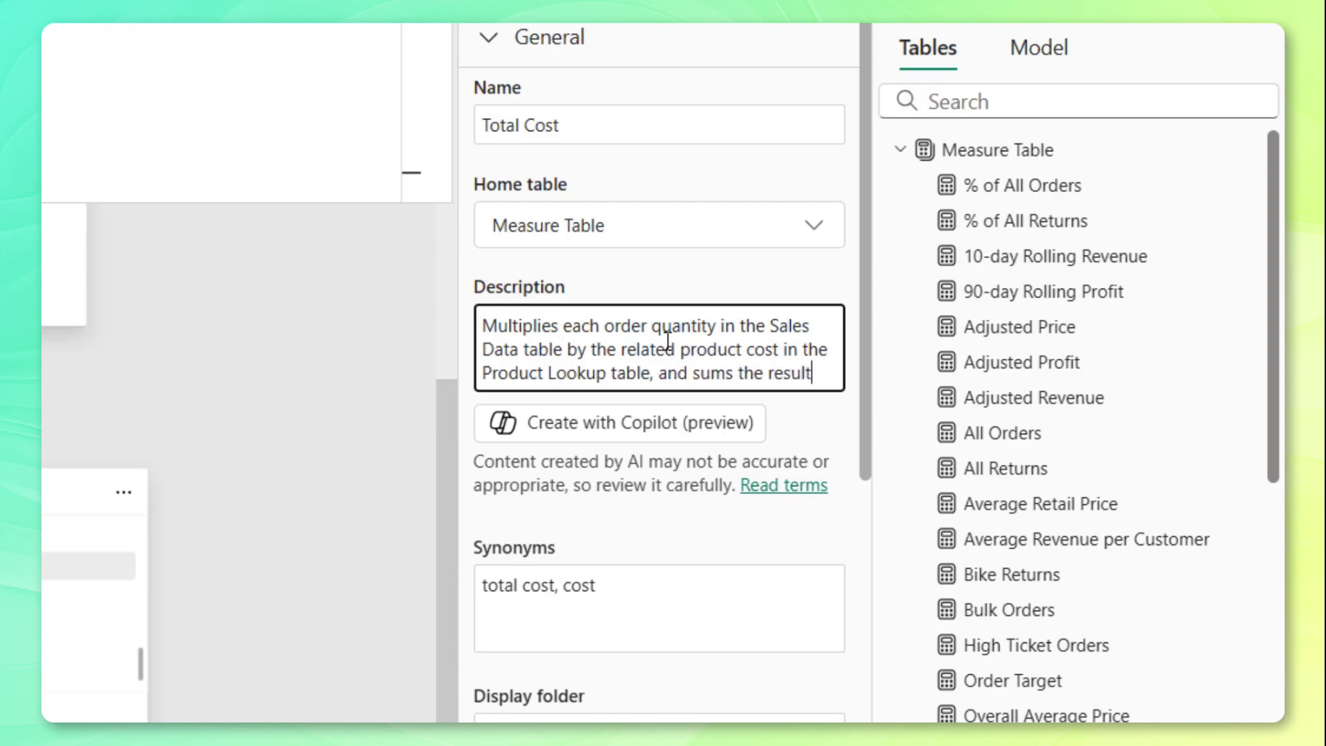
pyautogui.write('s')
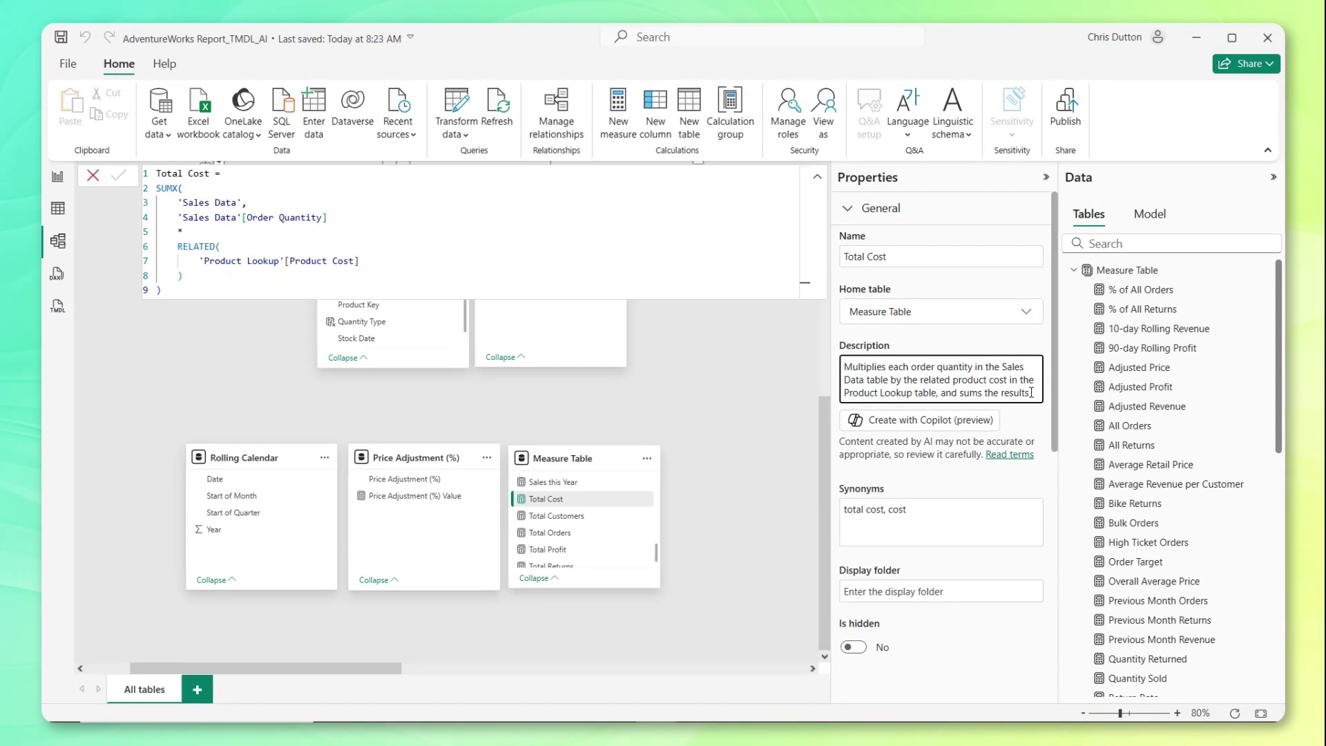
# Step: Refresh the Measure Table and view Total Cost's new description in Model Measures
pyautogui.click(649, 461)
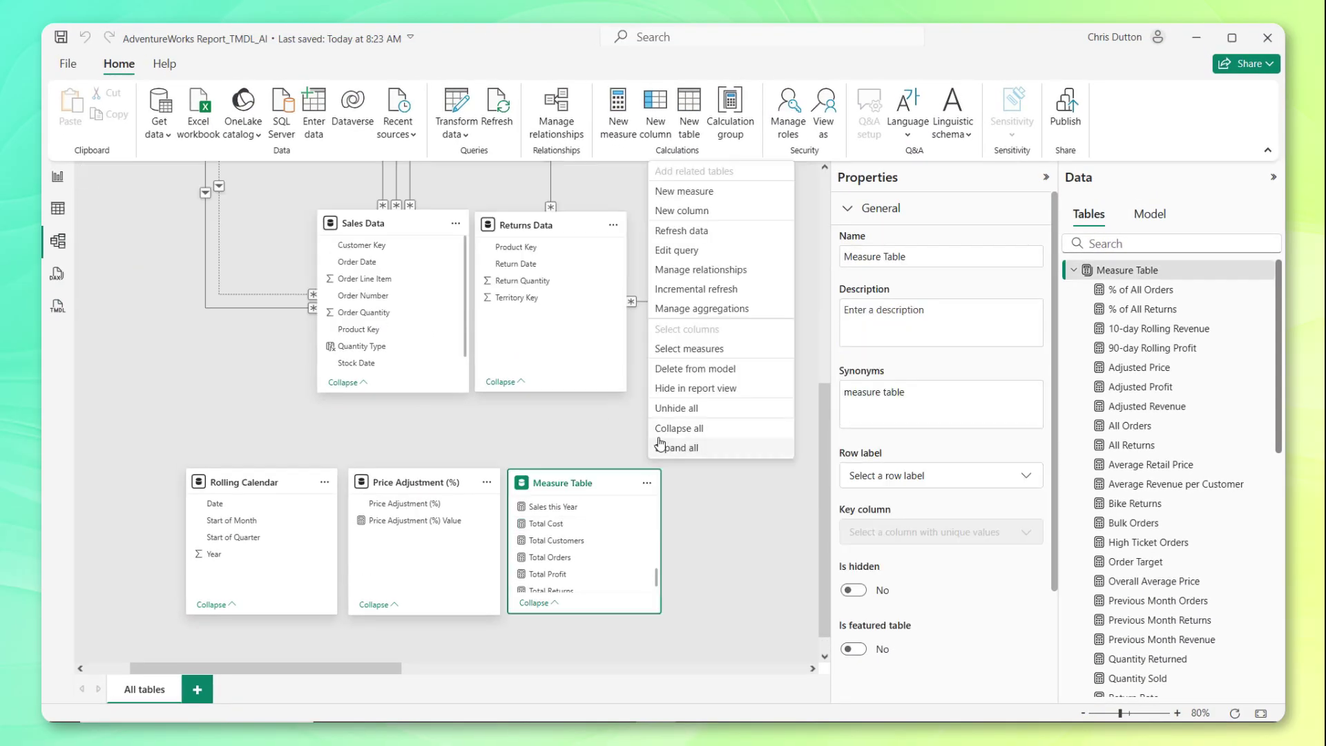
pyautogui.click(685, 238)
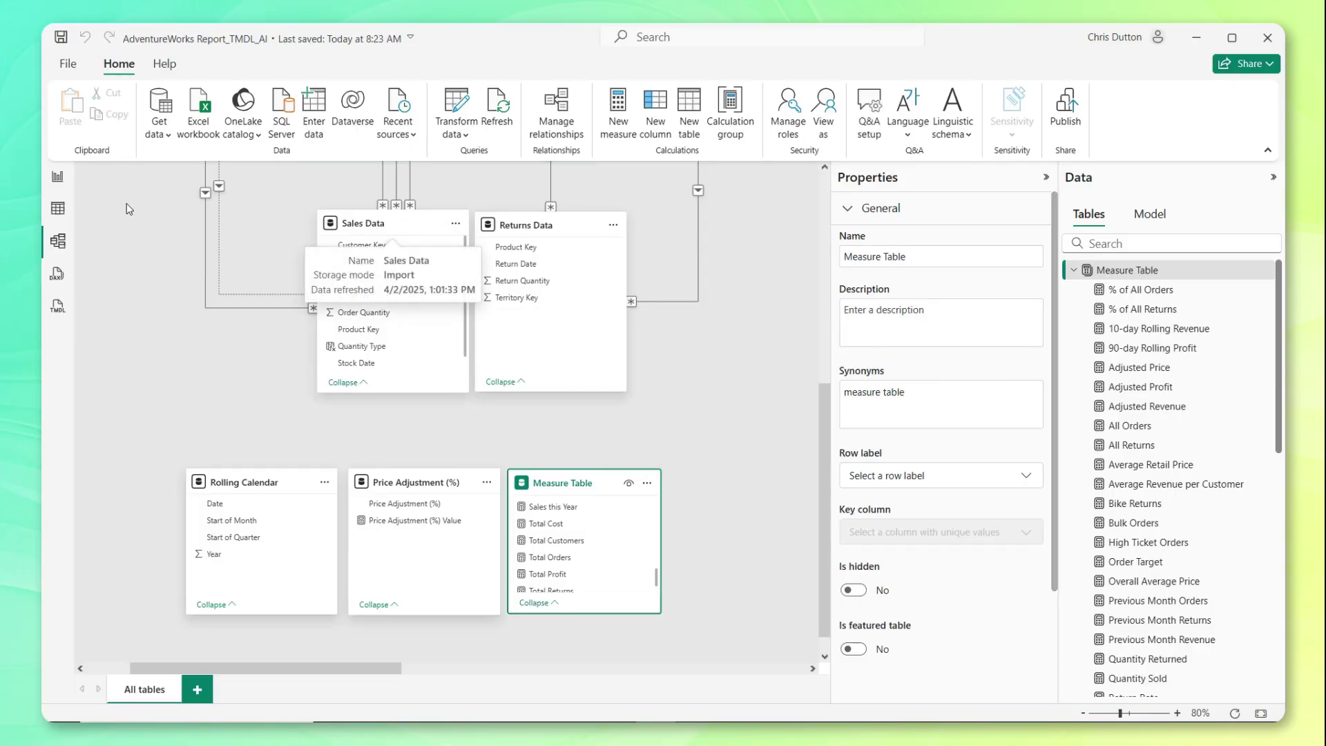
pyautogui.click(59, 209)
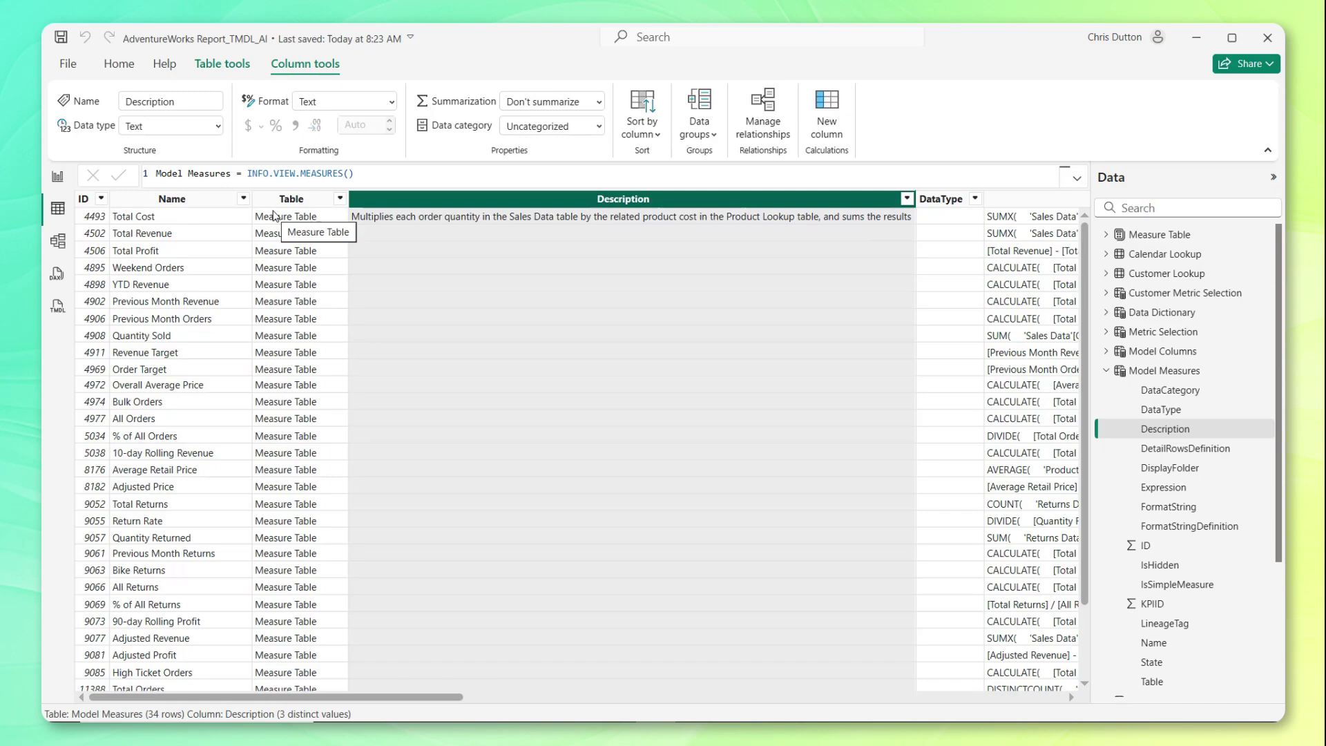
# Step: Open TMDL view with its welcome script and show the model's tables in the Data pane
pyautogui.click(56, 308)
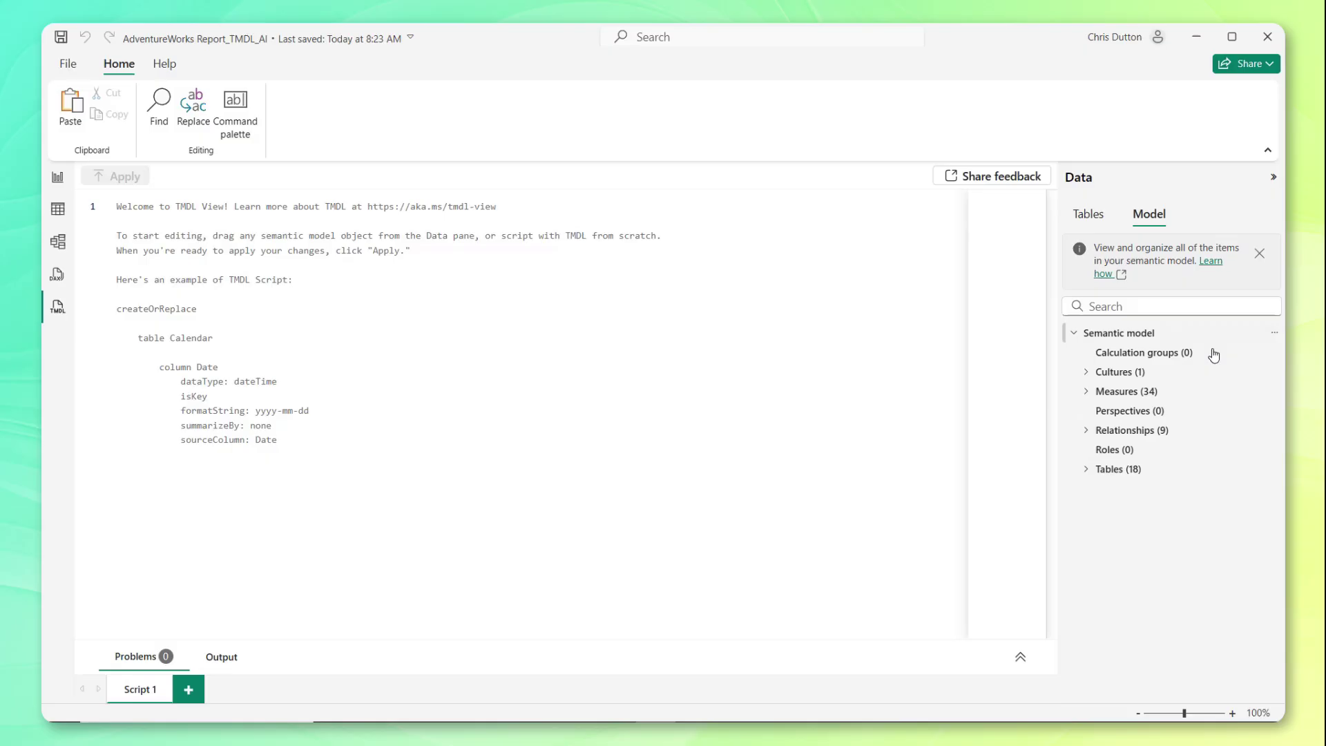
pyautogui.click(1090, 214)
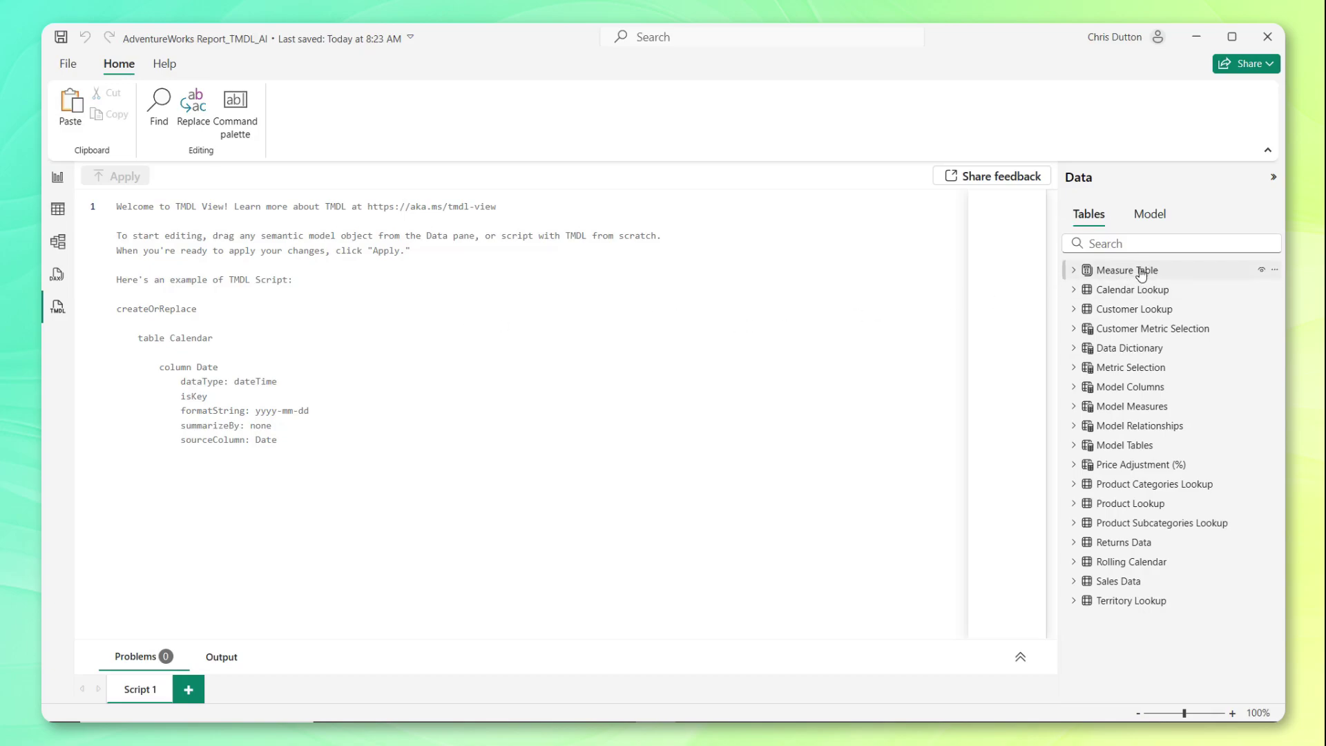
pyautogui.moveTo(1140, 272); pyautogui.dragTo(484, 312)
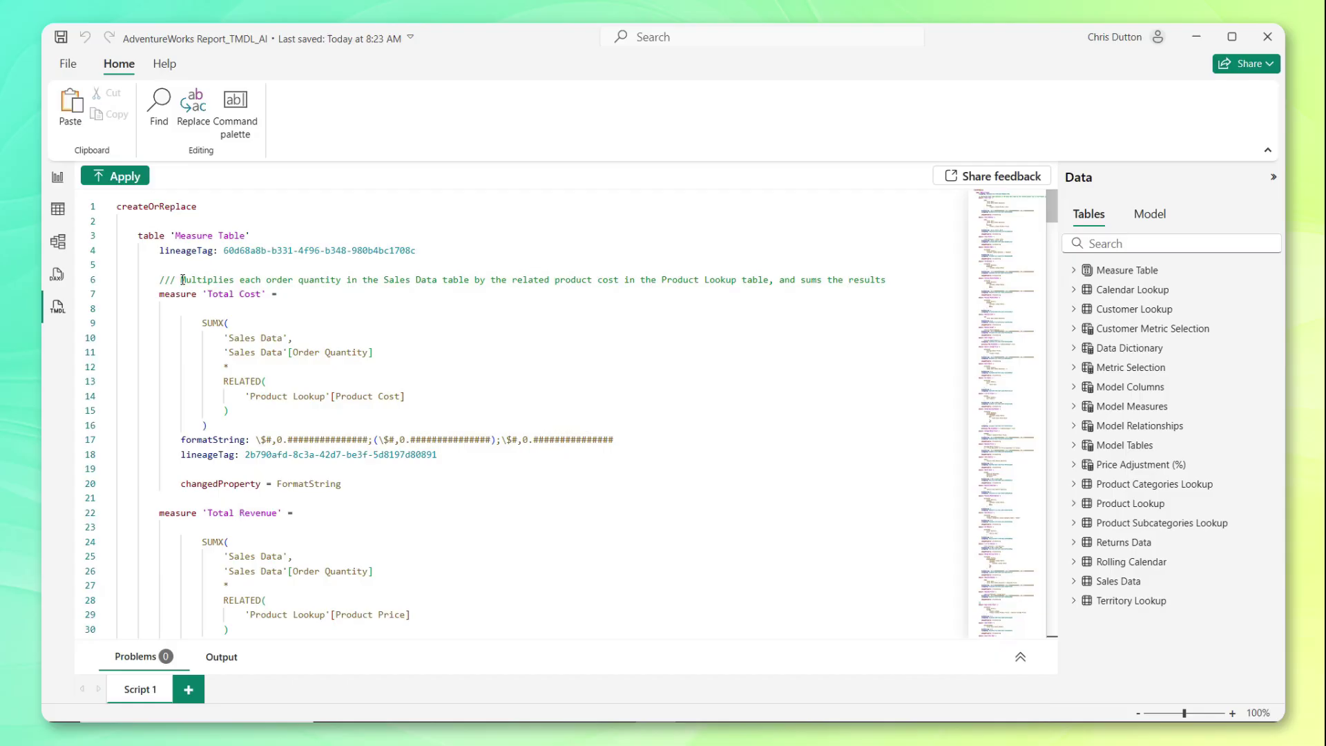
pyautogui.scroll(-20, 437, 355)
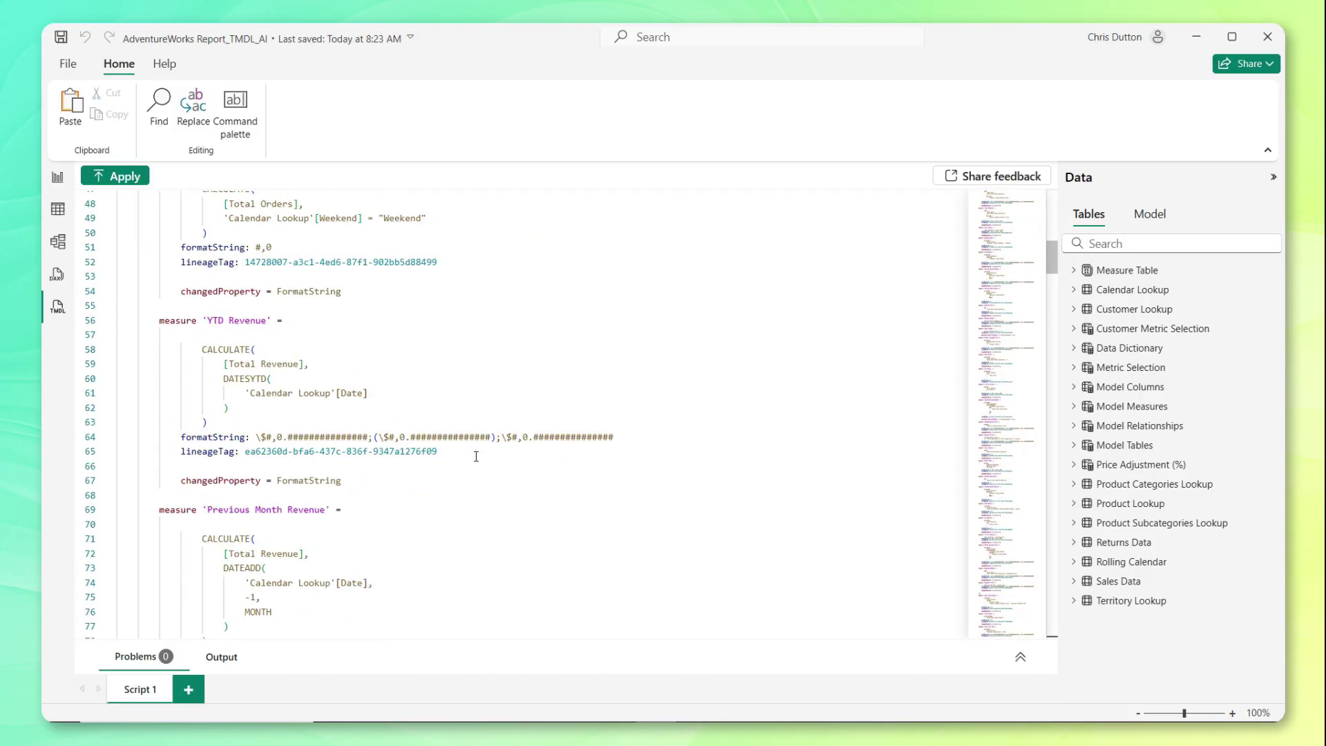
pyautogui.scroll(-20, 476, 455)
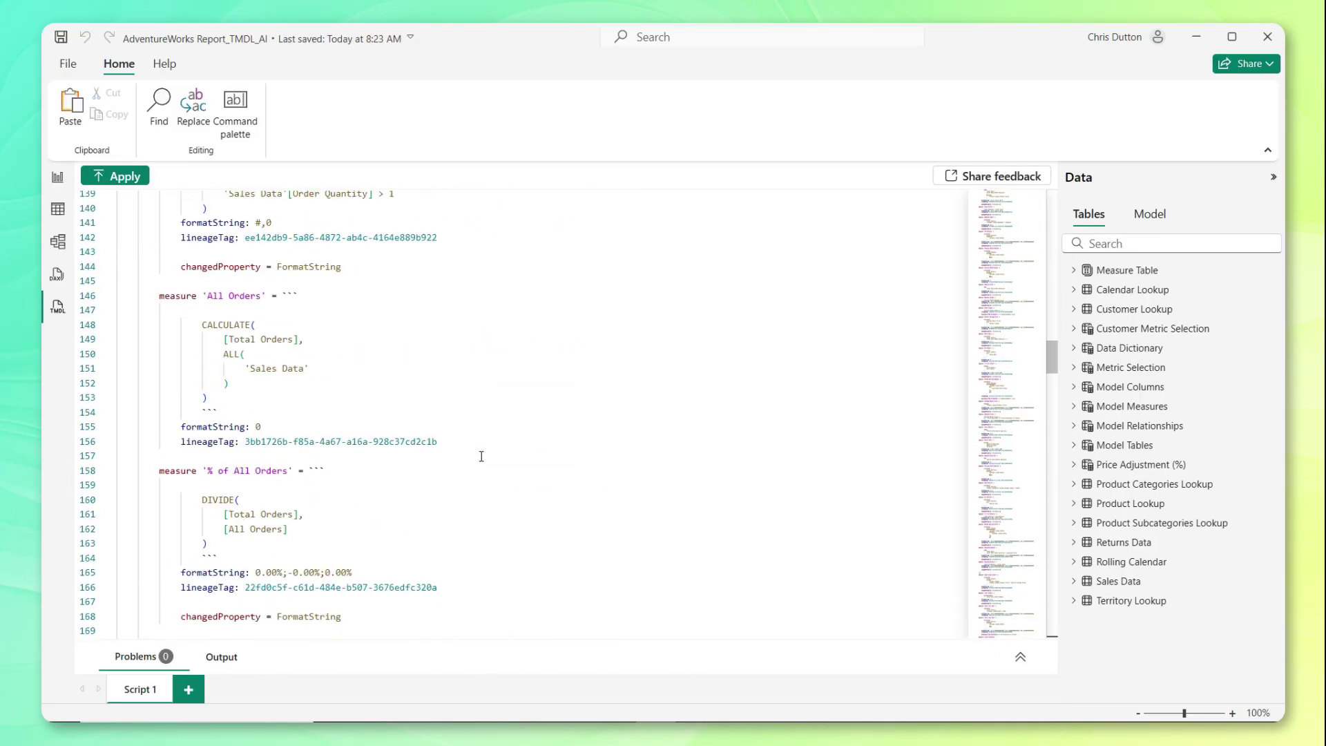
pyautogui.scroll(-20, 481, 456)
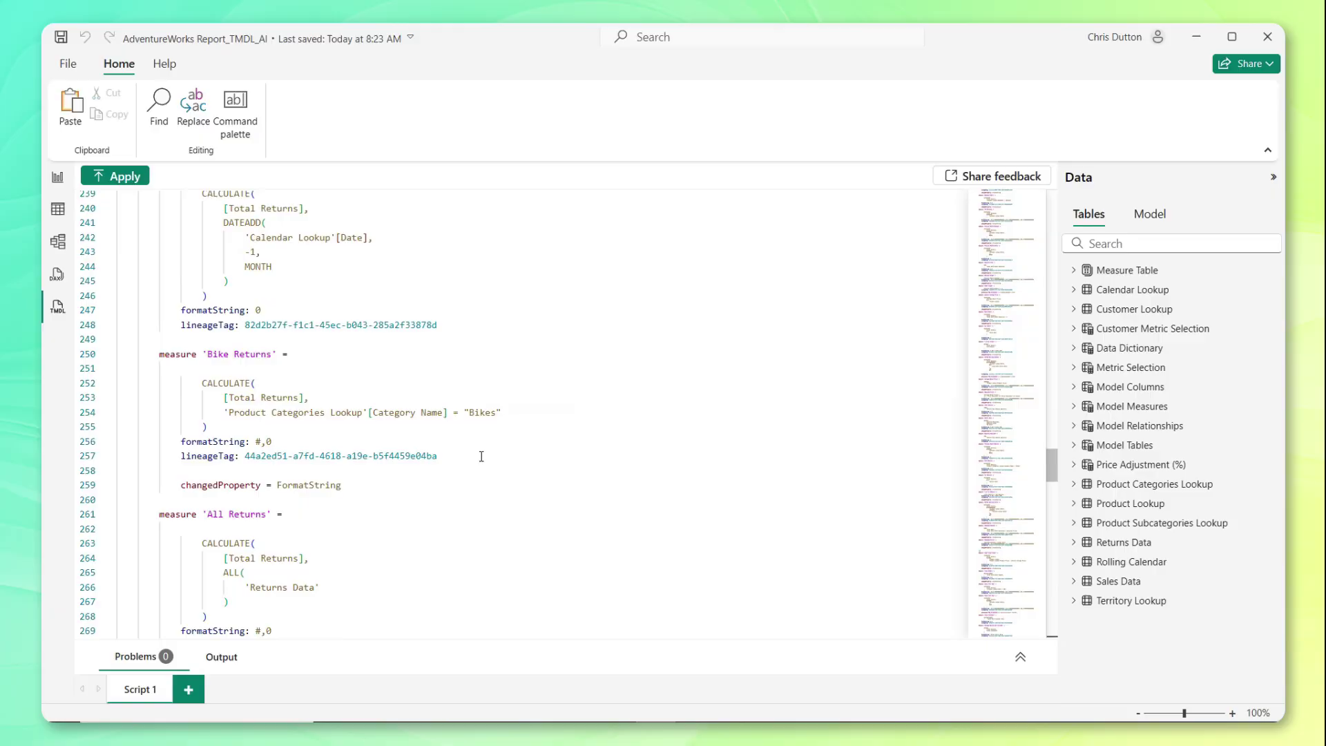
pyautogui.scroll(-20, 482, 456)
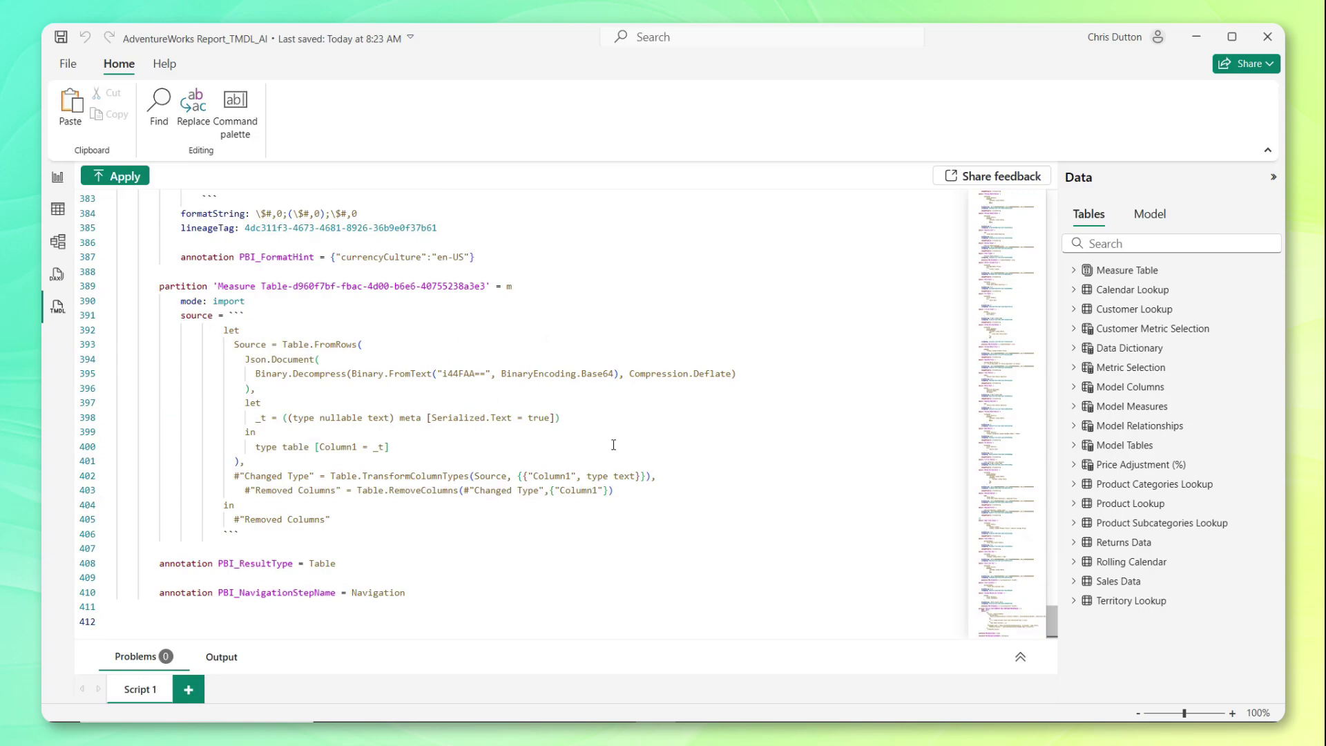
pyautogui.moveTo(1051, 619); pyautogui.dragTo(1072, 187)
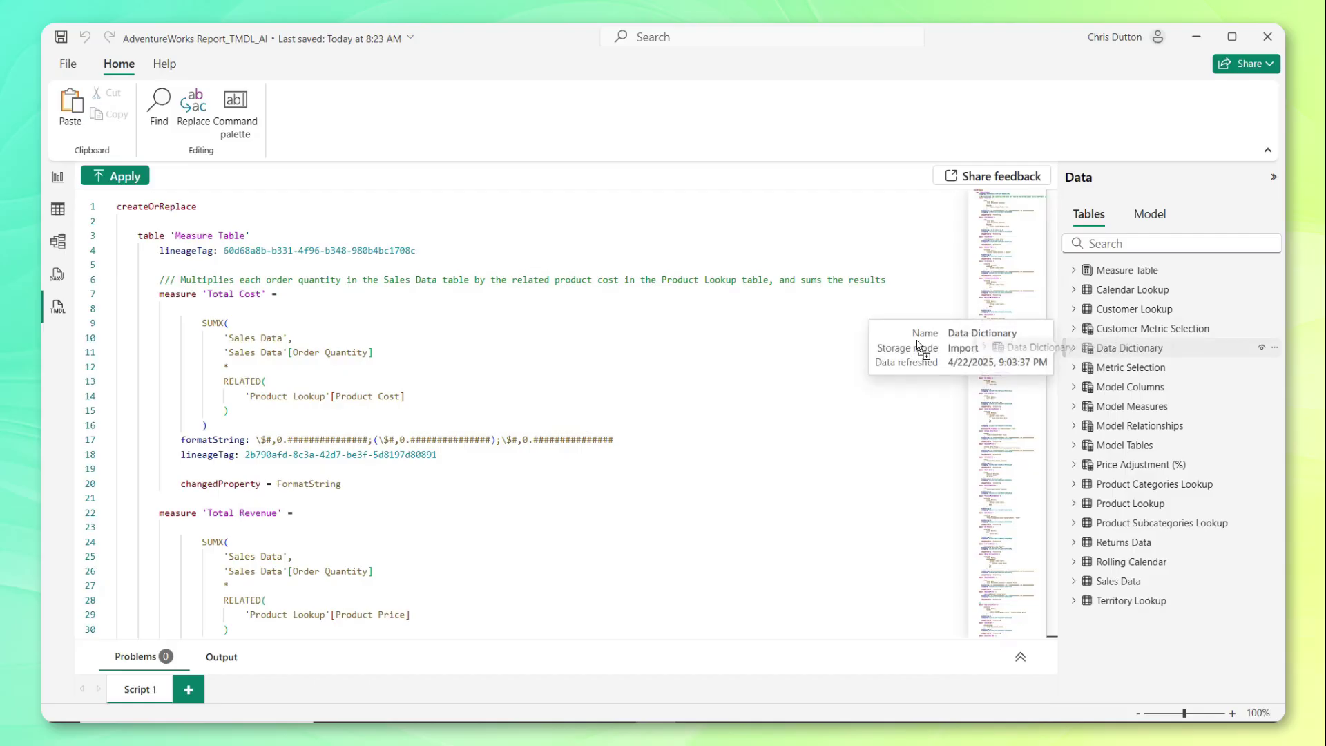
# Step: Load the Data Dictionary table definition into Script 2, then return to the Measure Table script
pyautogui.moveTo(1107, 346); pyautogui.dragTo(712, 340)
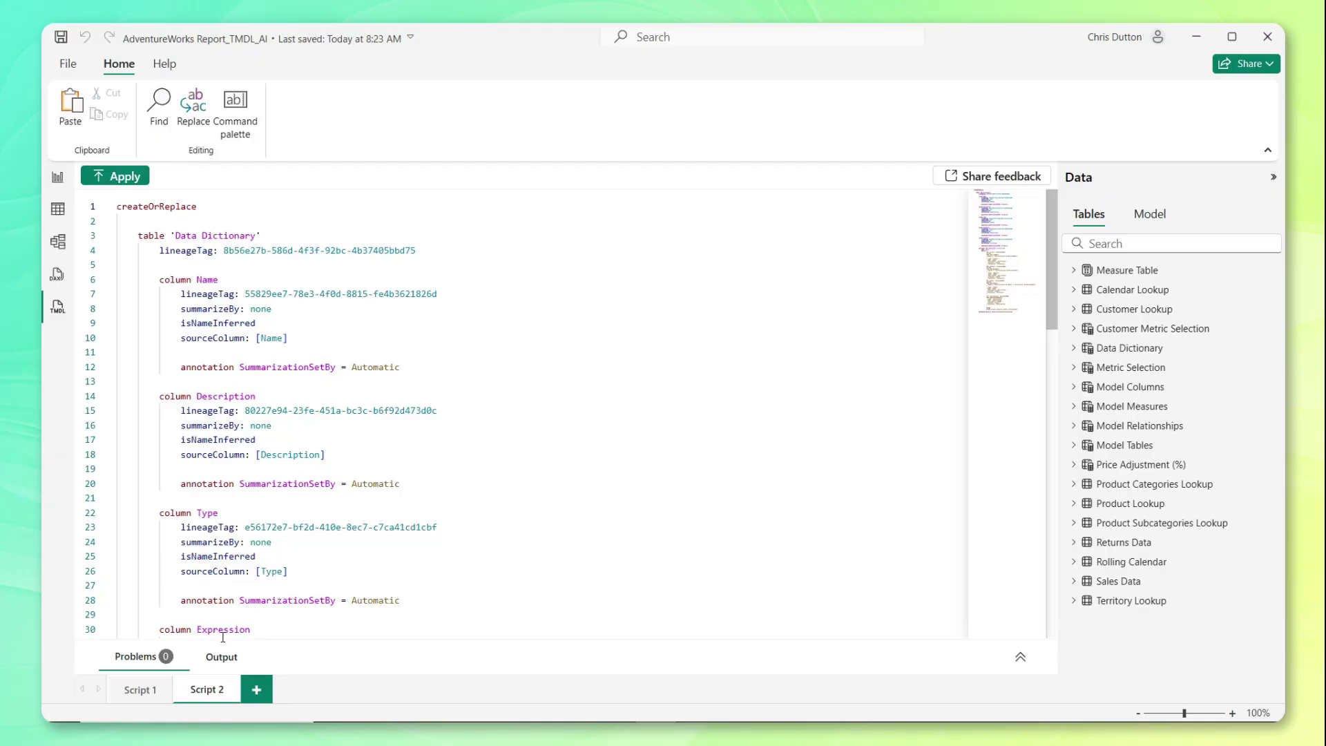
pyautogui.click(136, 685)
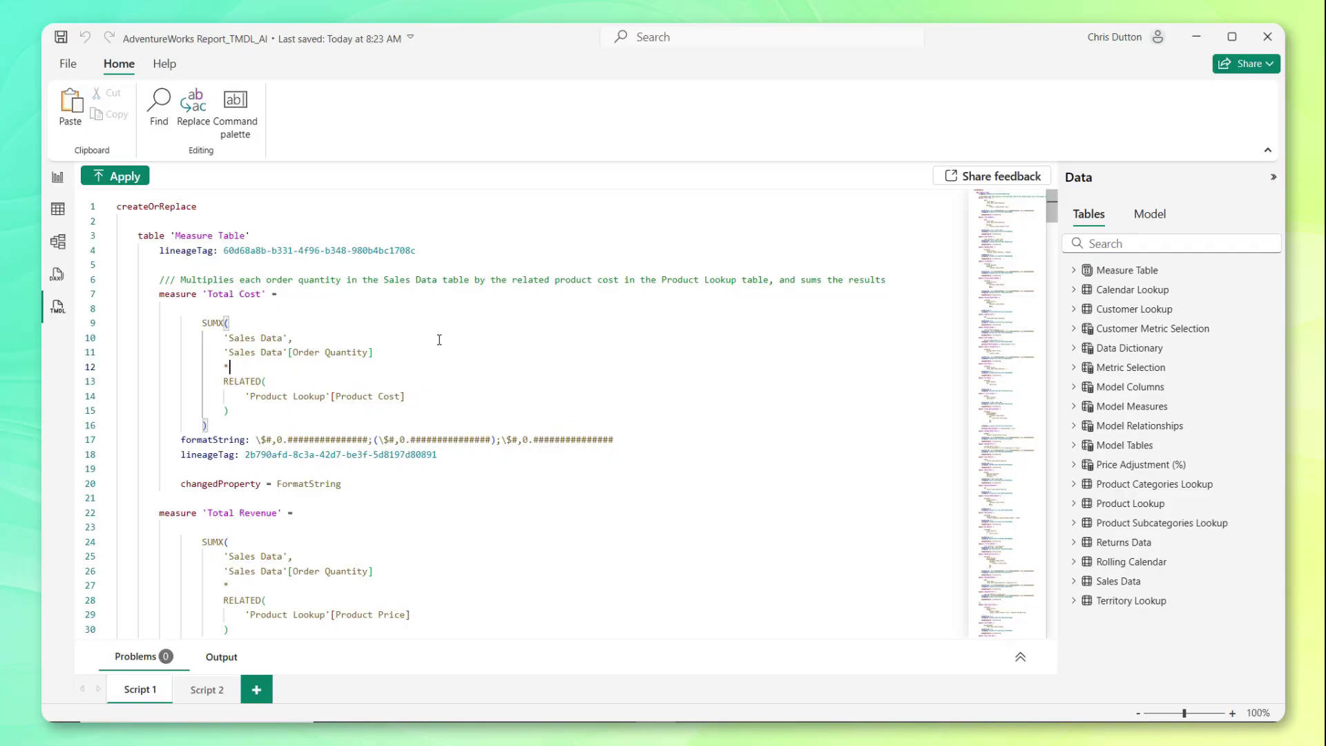
# Step: Copy the entire Measure Table TMDL script and bring the ChatGPT window forward
pyautogui.hotkey('ctrl', 'a')
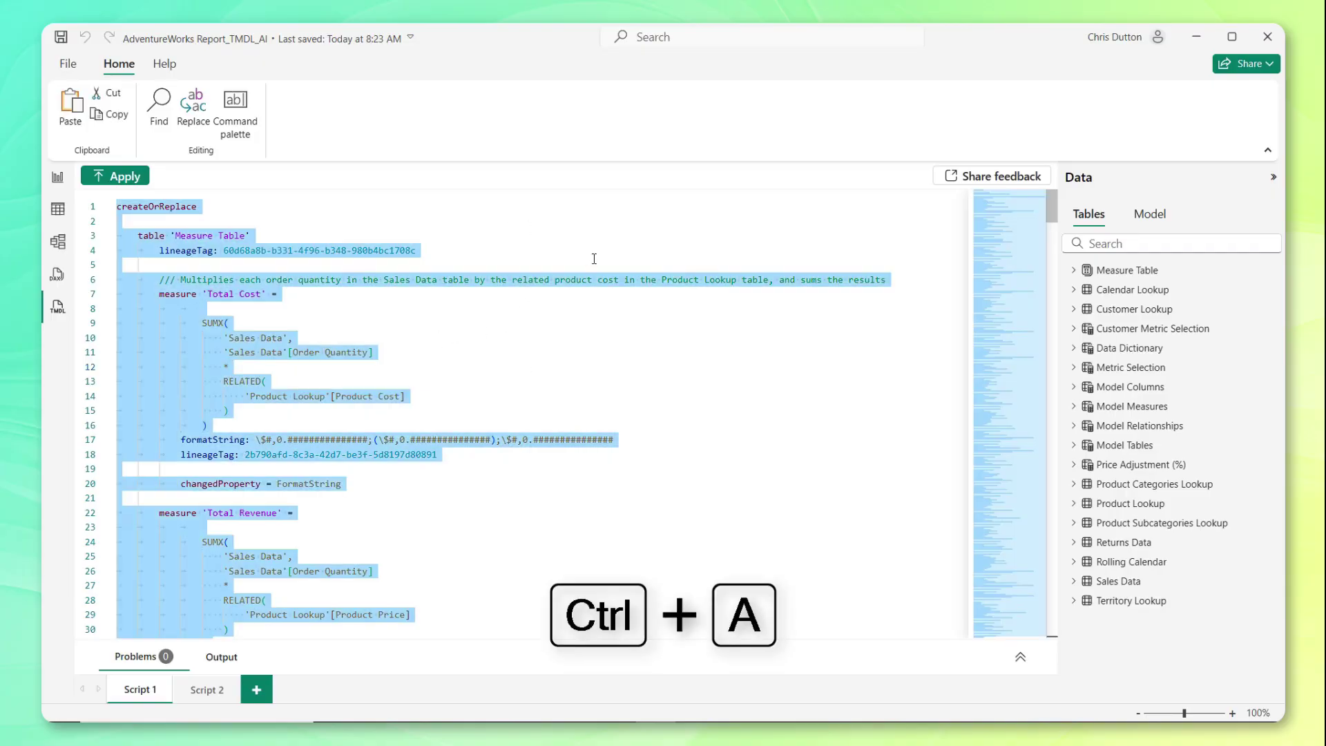
pyautogui.hotkey('ctrl', 'c')
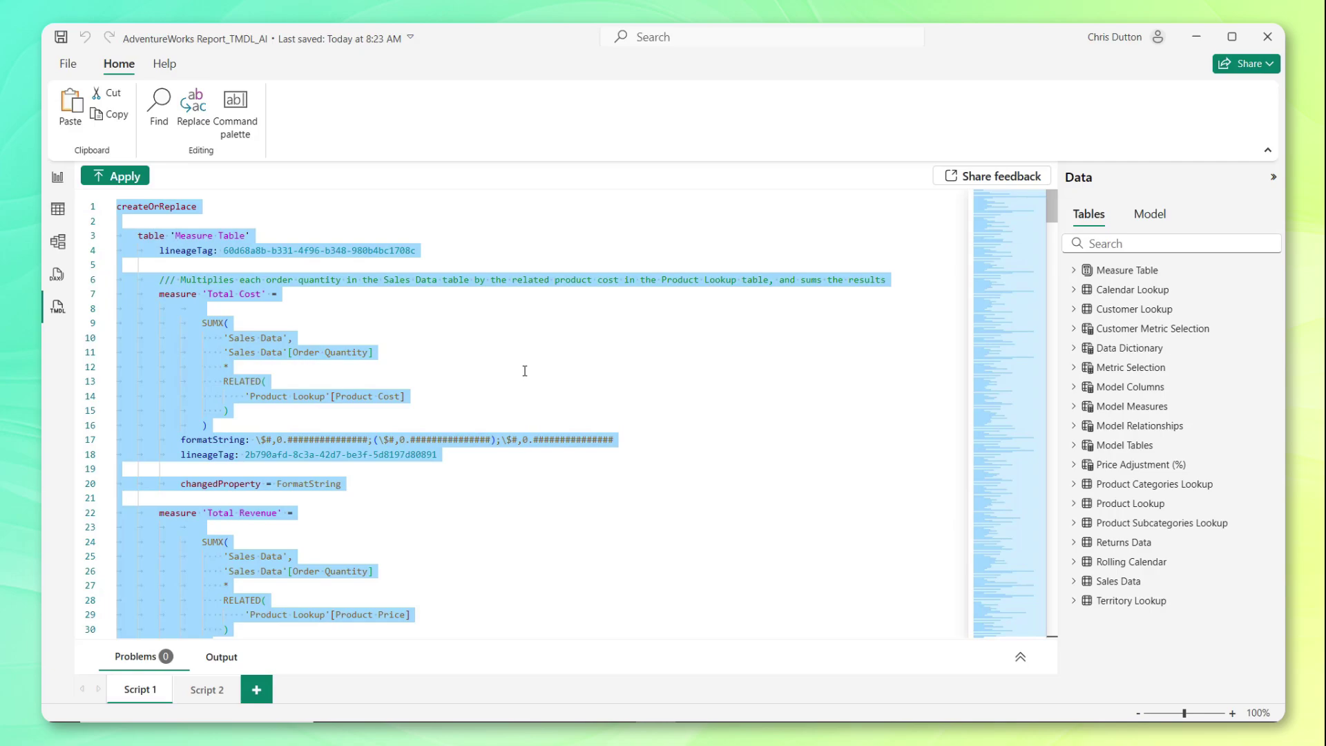
pyautogui.hotkey('alt', 'Tab')
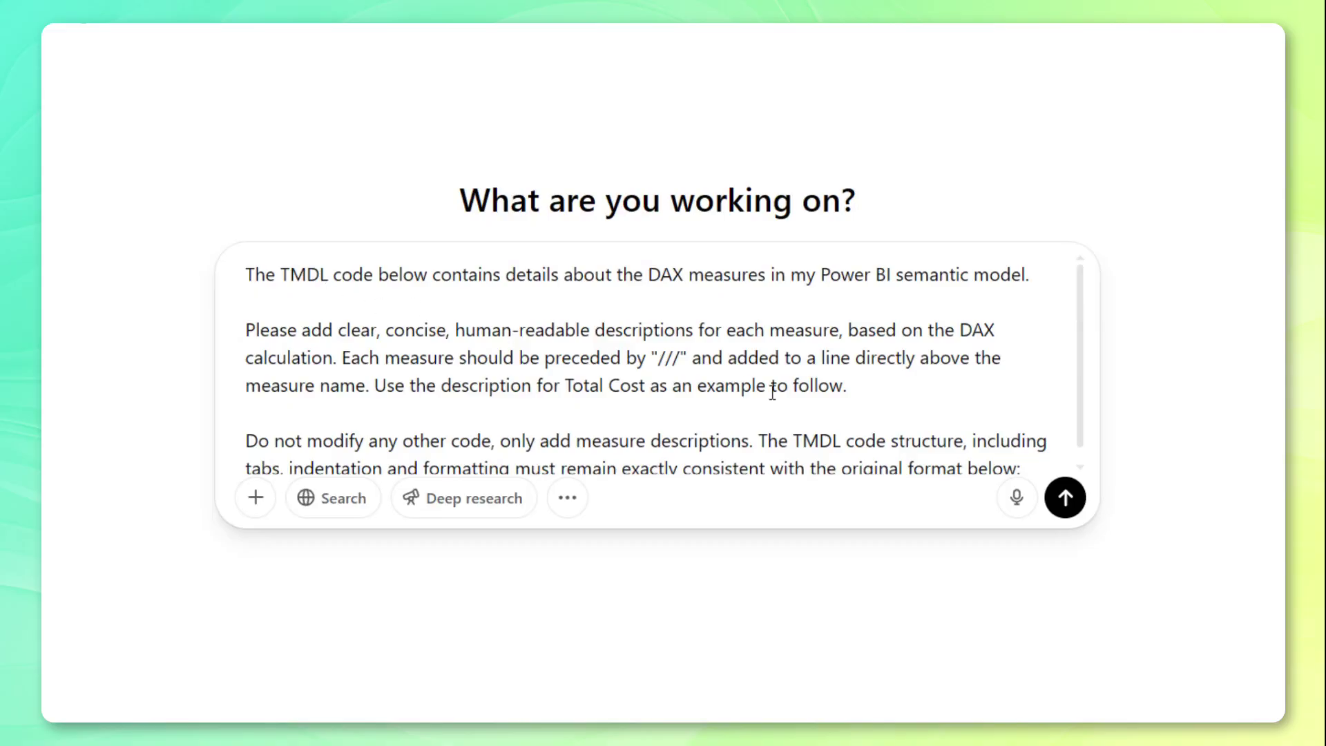
# Step: Add the copied Measure Table TMDL code on new lines below the ChatGPT prompt instructions
pyautogui.scroll(-1, 797, 387)
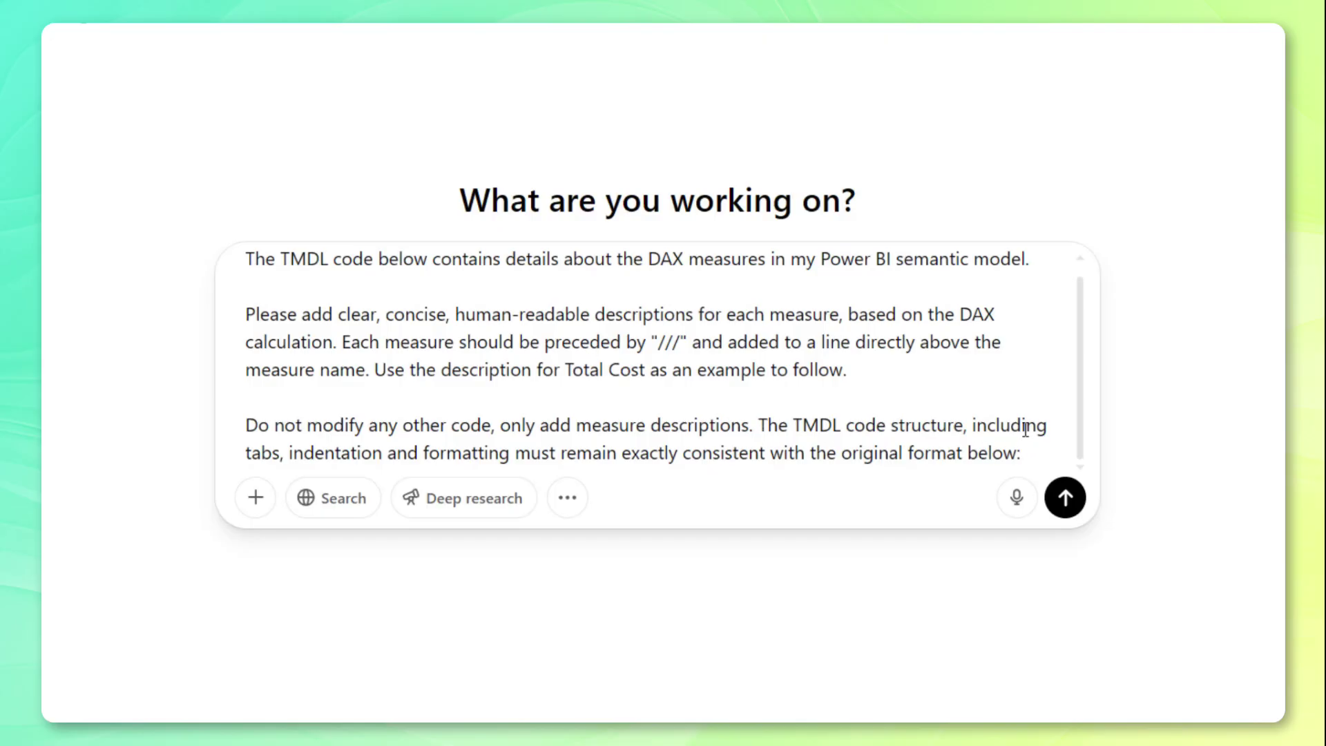
pyautogui.hotkey('shift', 'Return')
pyautogui.hotkey('shift', 'Return')
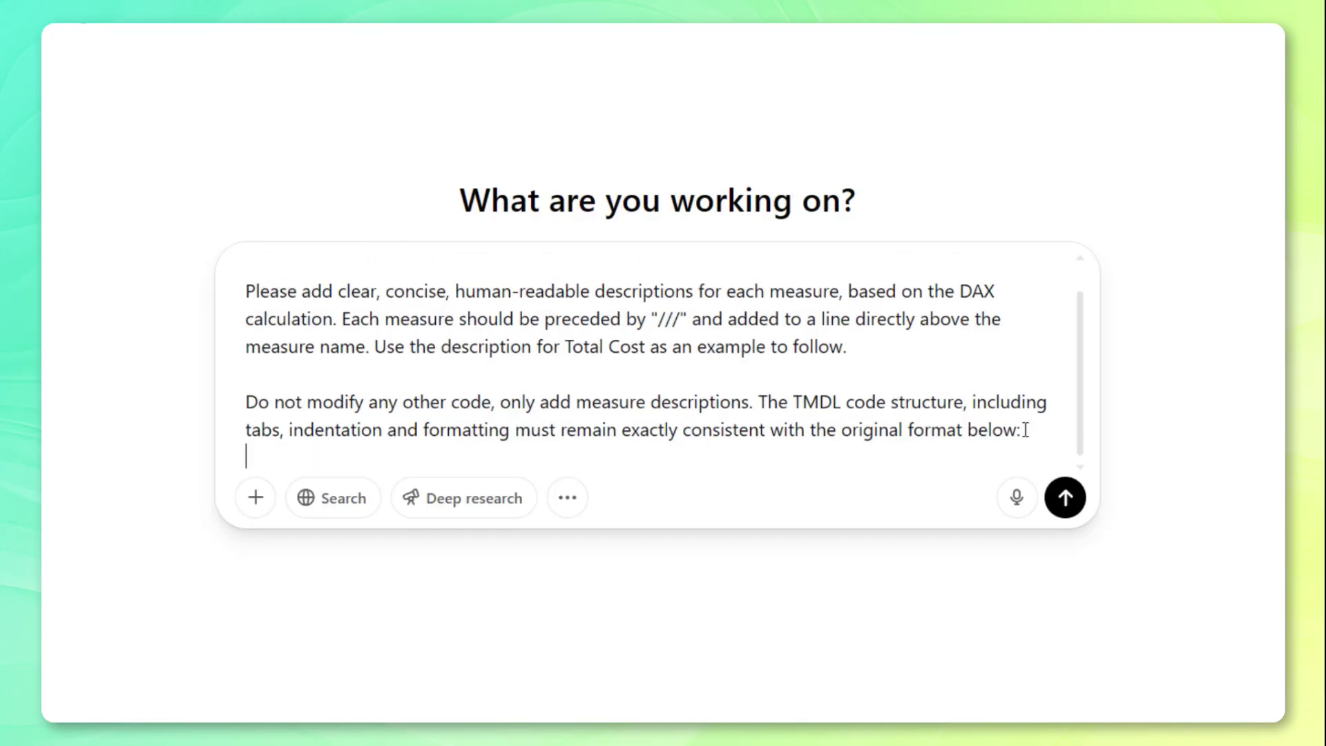
pyautogui.scroll(1, 1025, 430)
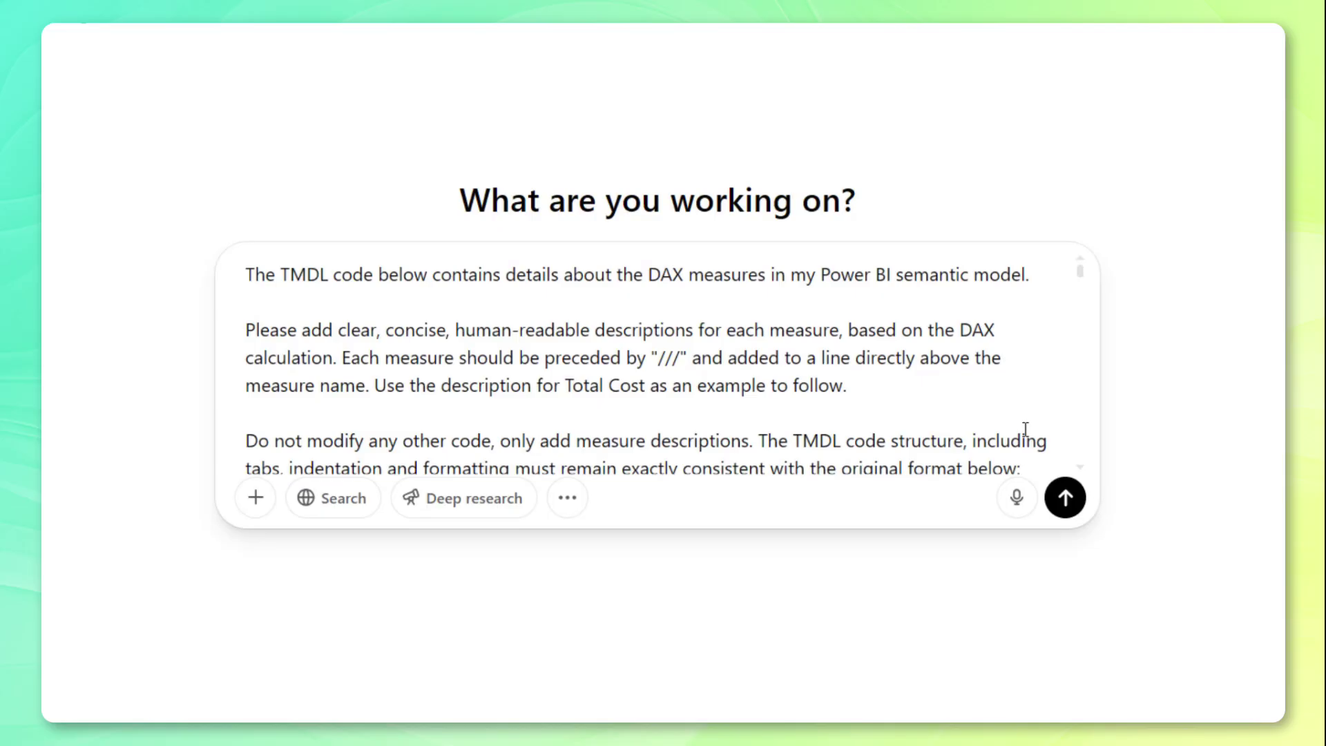
pyautogui.scroll(-10, 992, 415)
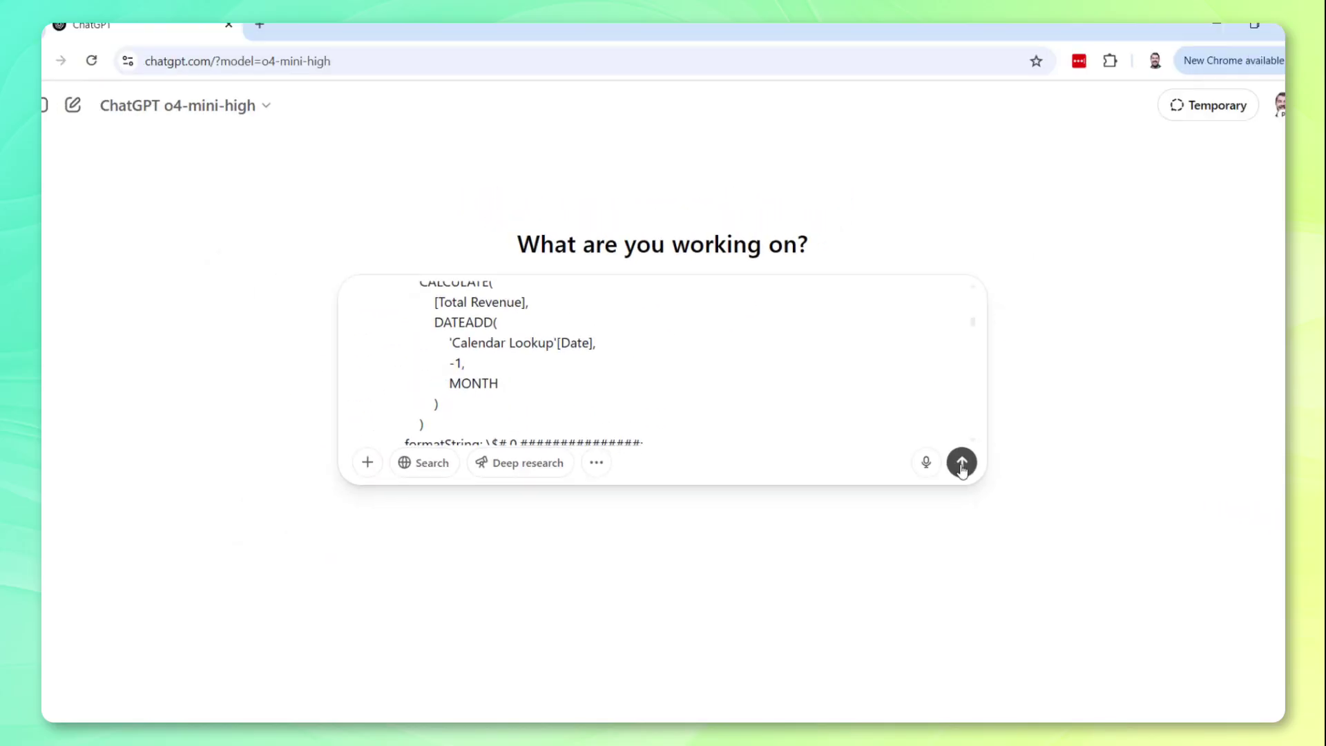
# Step: Send the TMDL prompt to ChatGPT and copy the returned code with /// measure descriptions
pyautogui.click(949, 459)
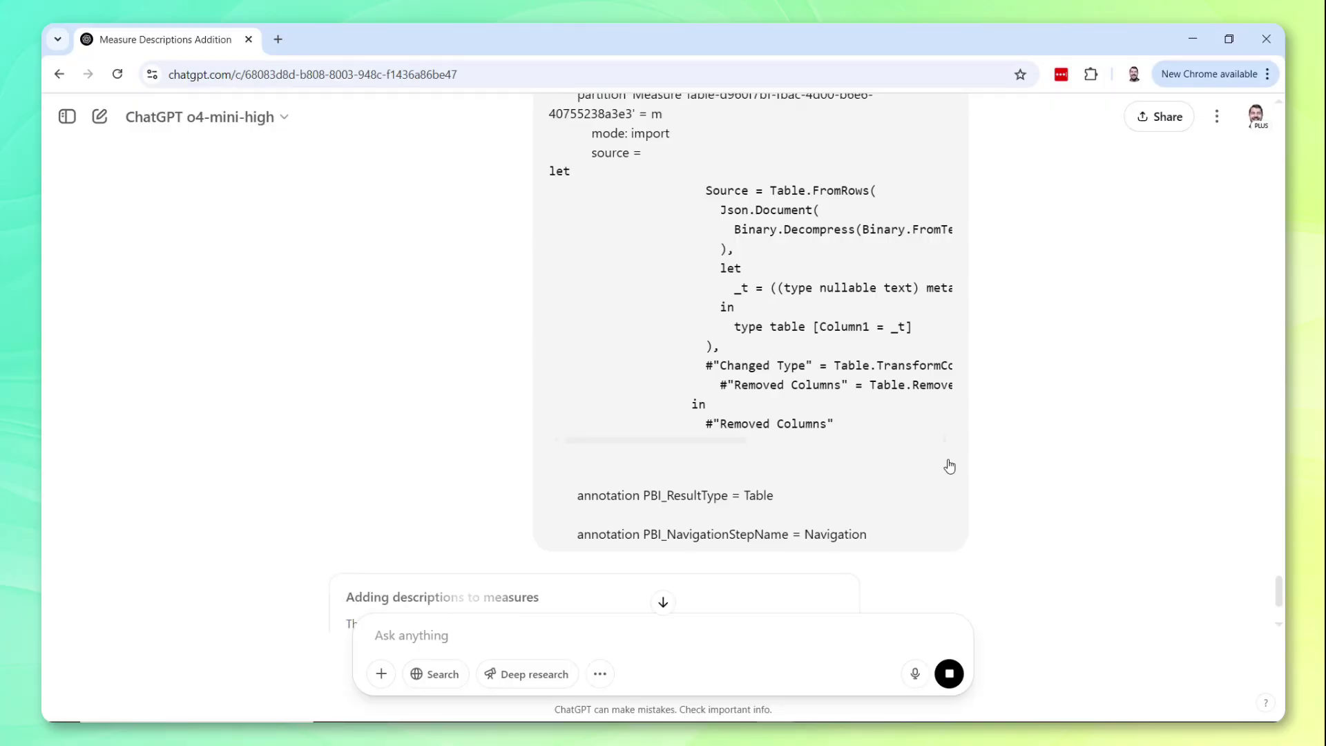
pyautogui.scroll(-2, 948, 464)
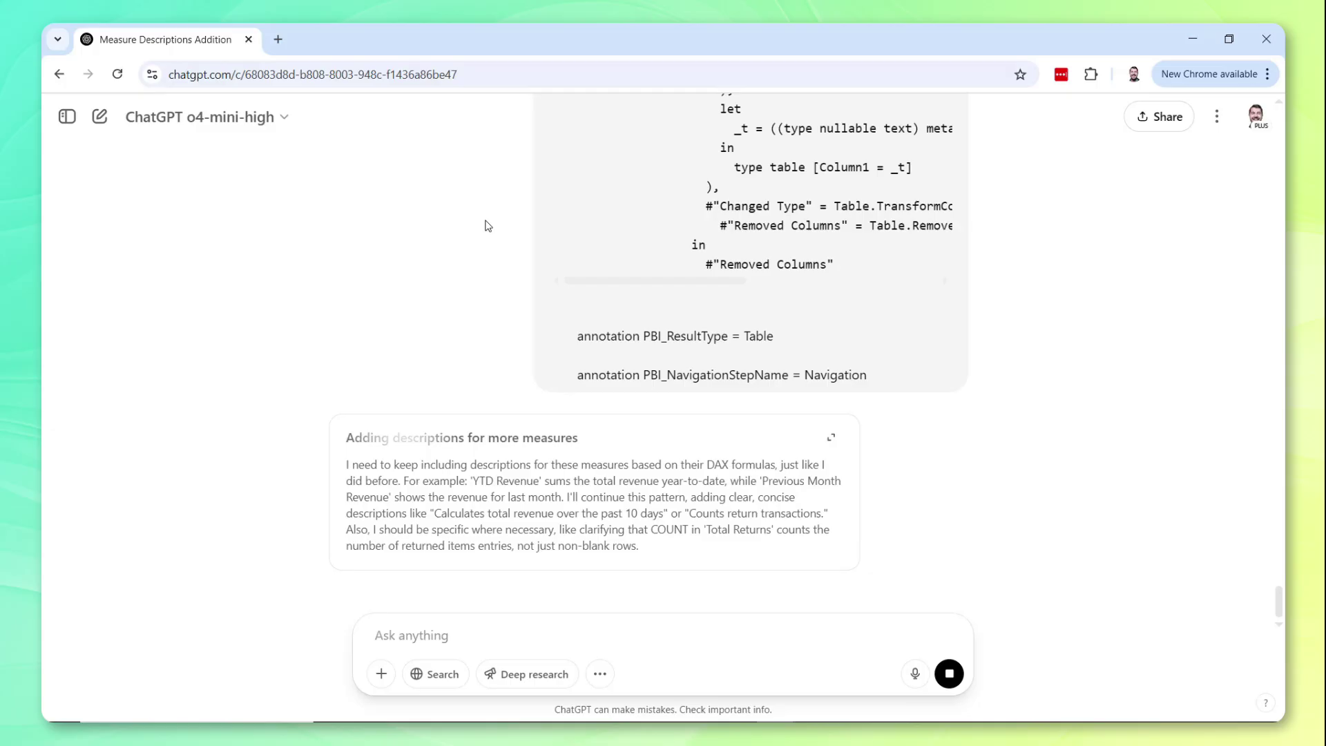
pyautogui.click(259, 124)
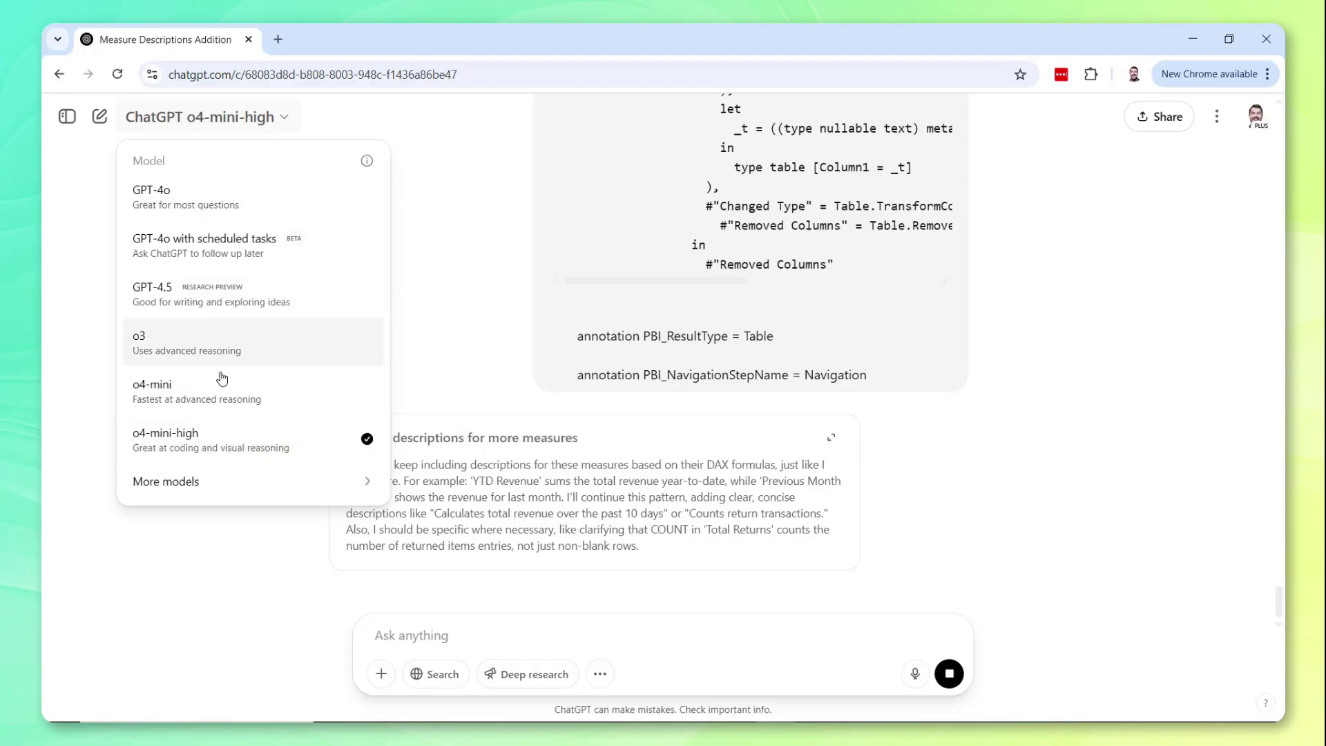
pyautogui.click(983, 433)
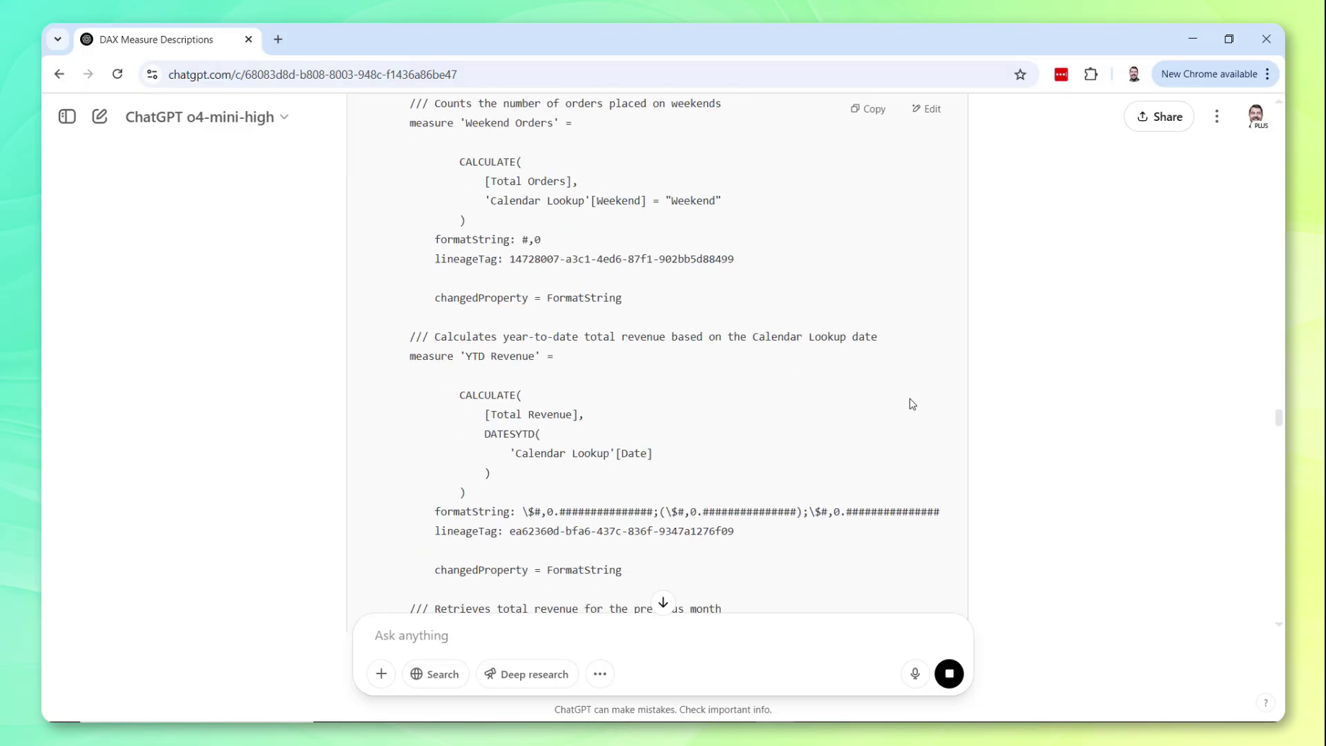
pyautogui.scroll(14, 910, 403)
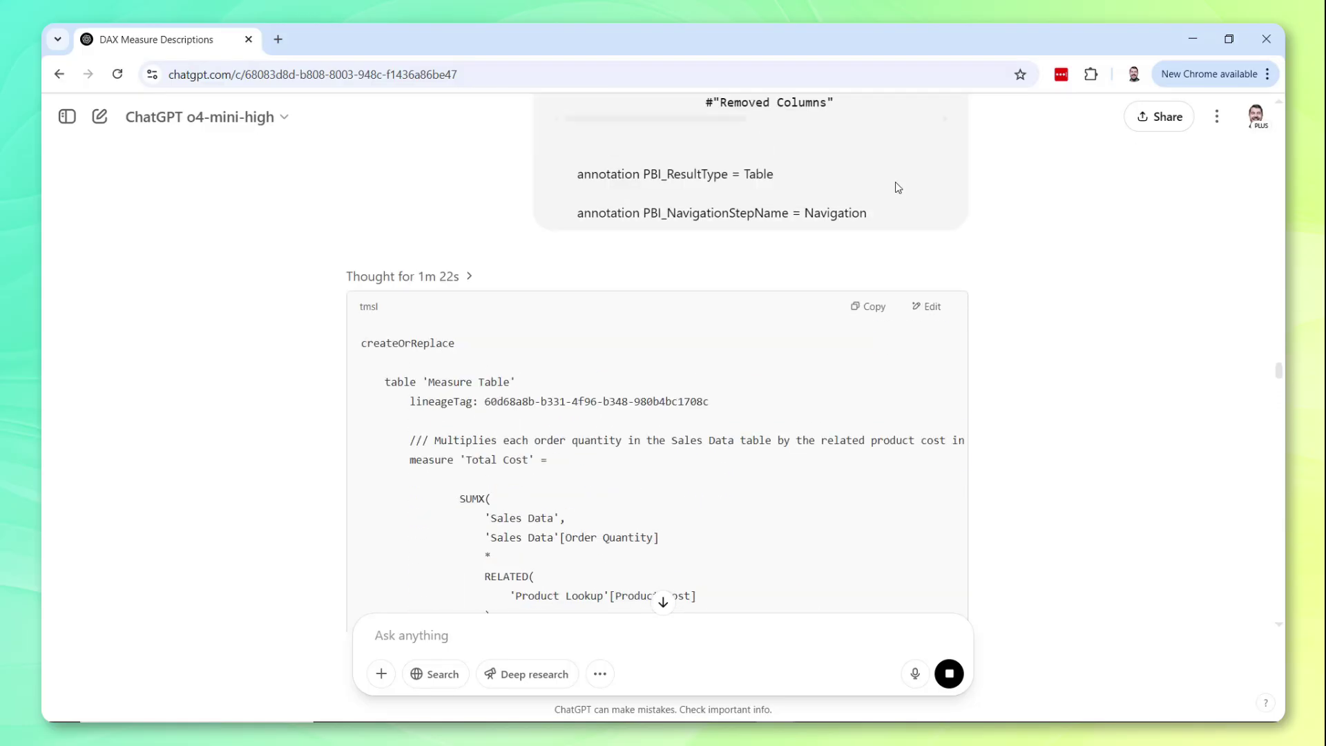
pyautogui.click(871, 311)
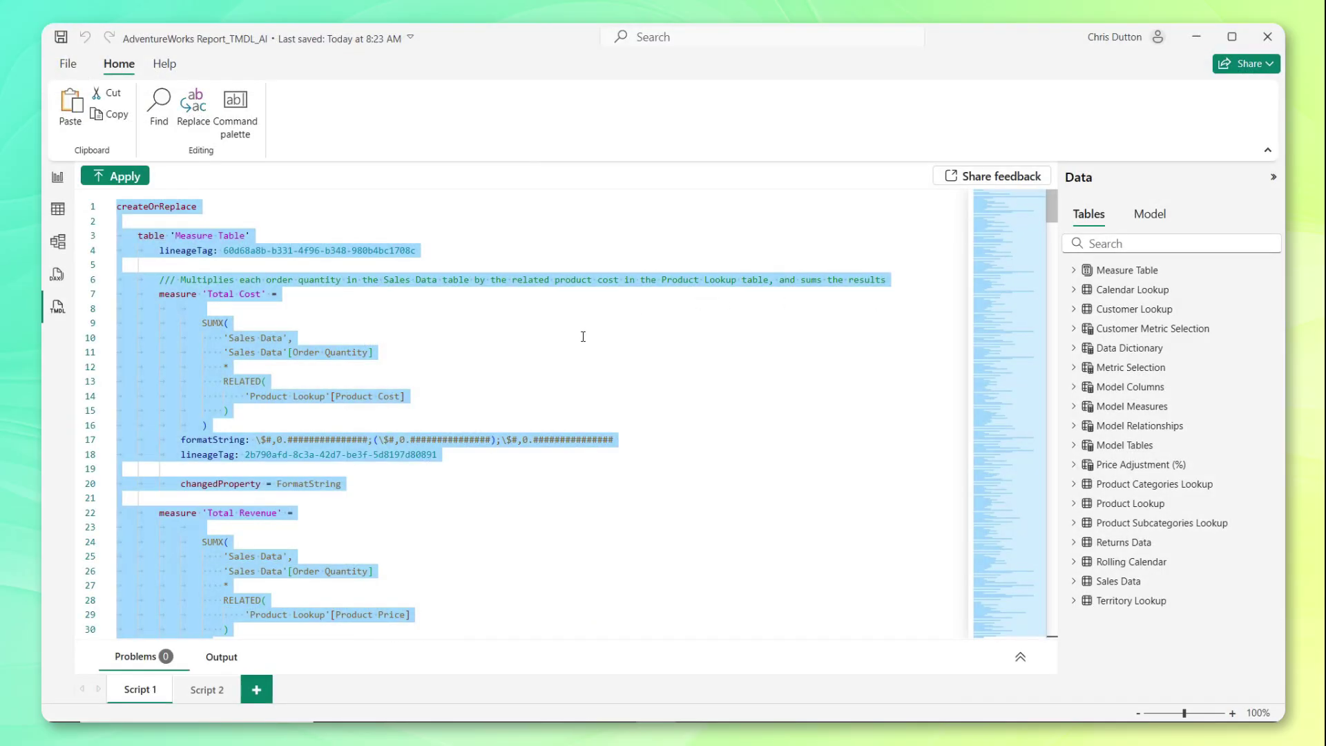
# Step: Replace the Script 1 contents with ChatGPT's 441-line described TMDL code
pyautogui.press('Delete')
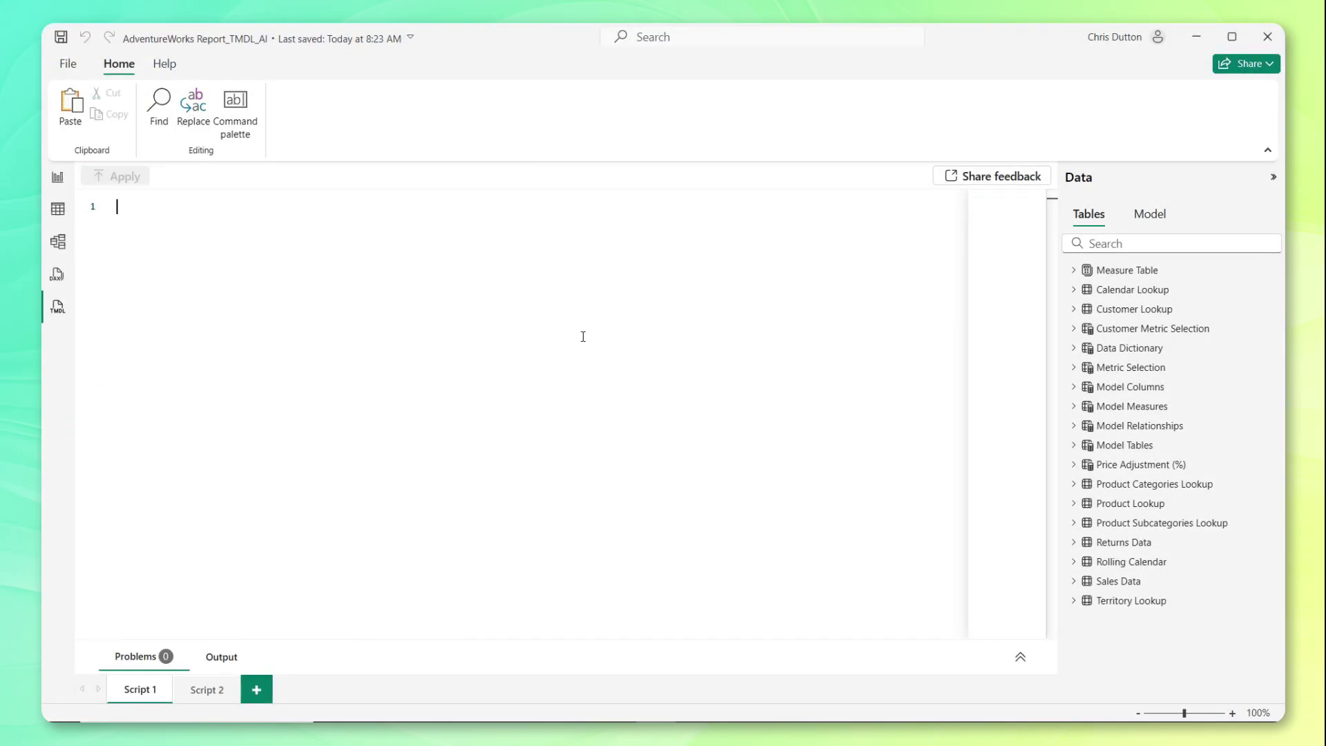
pyautogui.hotkey('ctrl', 'v')
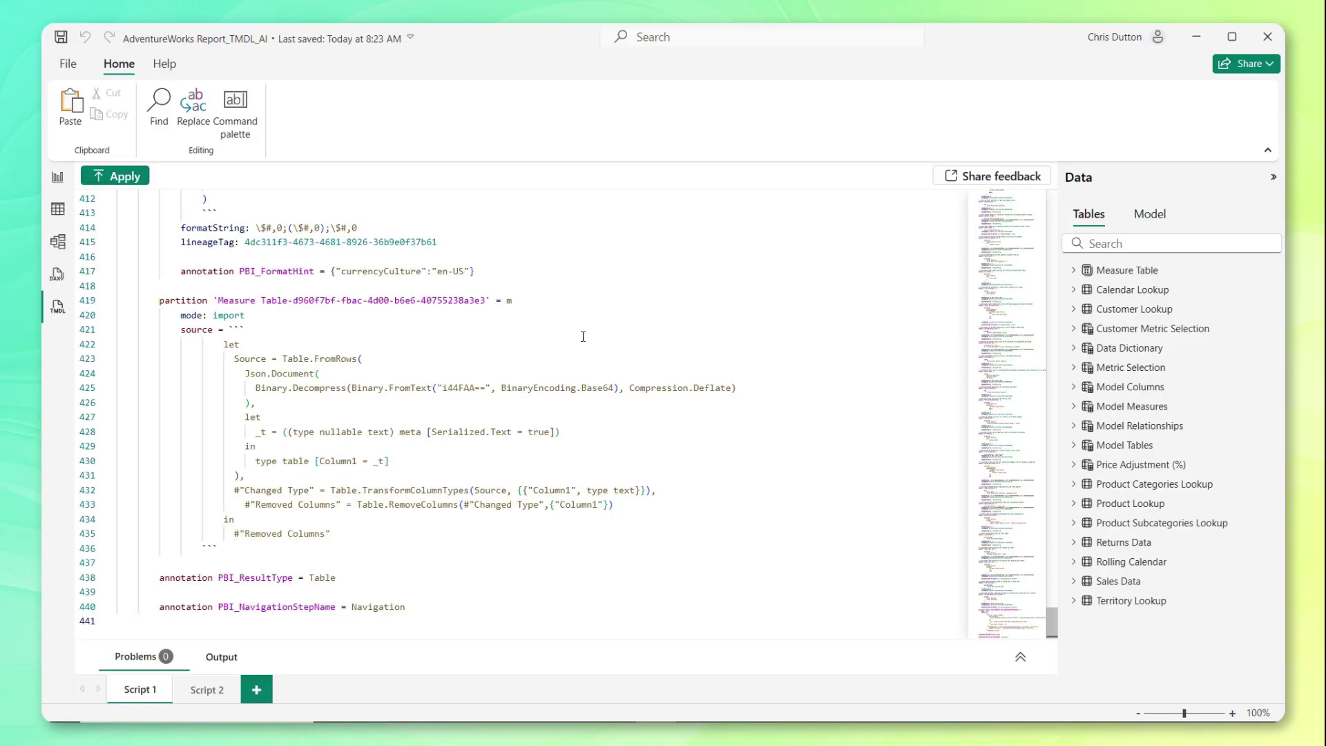
# Step: Apply the described Measure Table script to the model and return to Model view
pyautogui.click(125, 178)
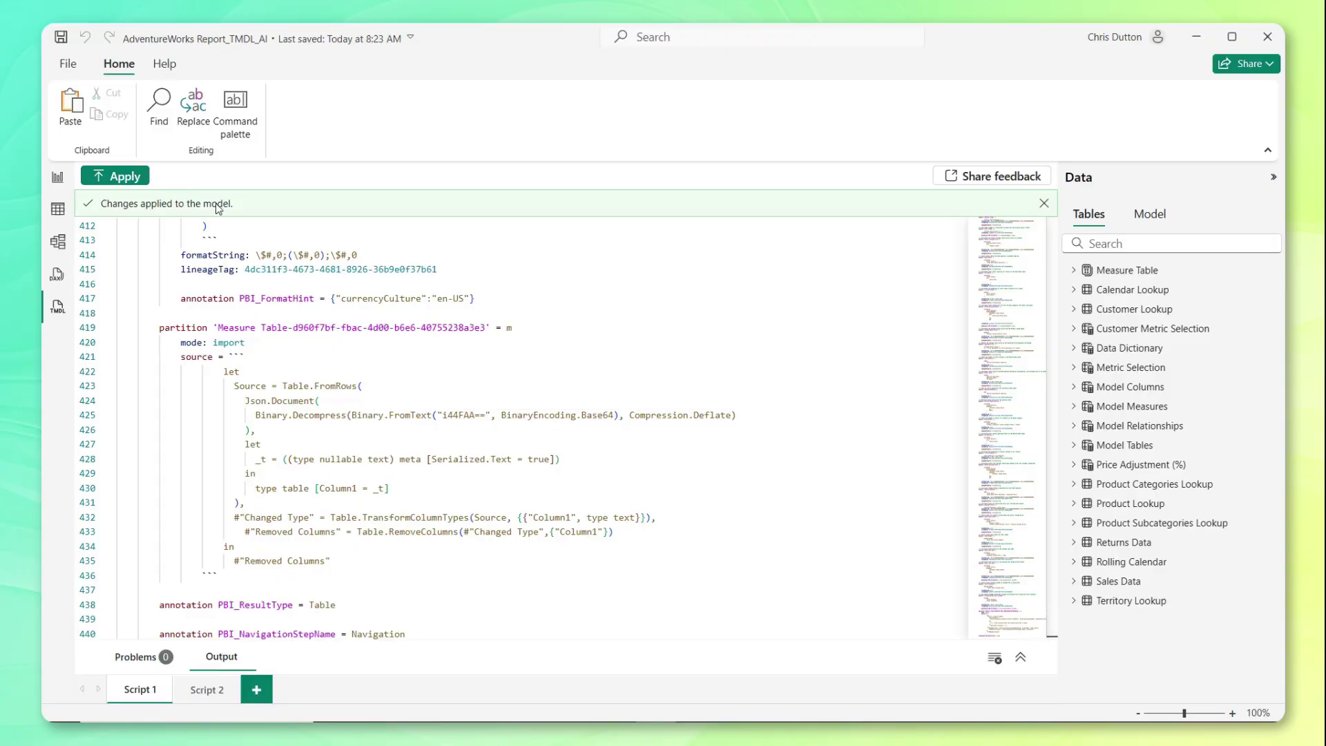
pyautogui.click(59, 243)
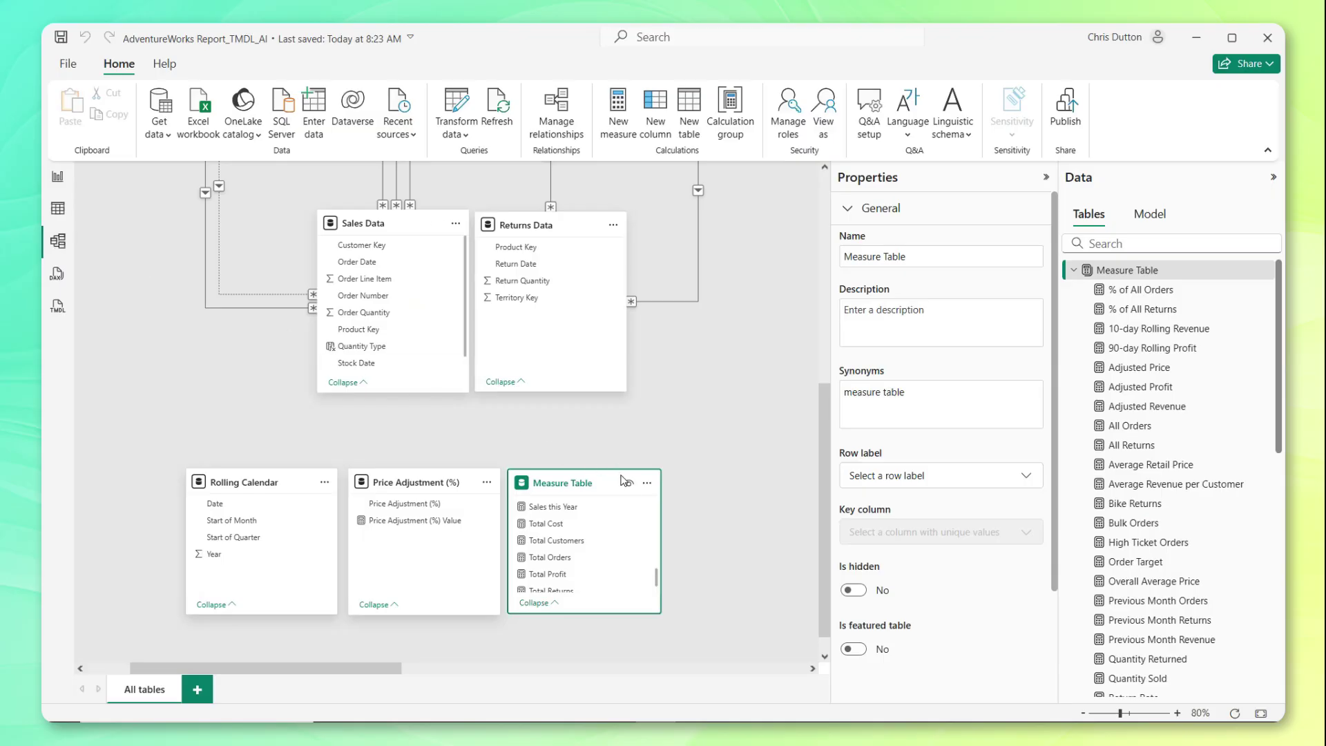
# Step: Refresh the Measure Table, then view descriptions for all 34 measures in Model Measures
pyautogui.click(647, 483)
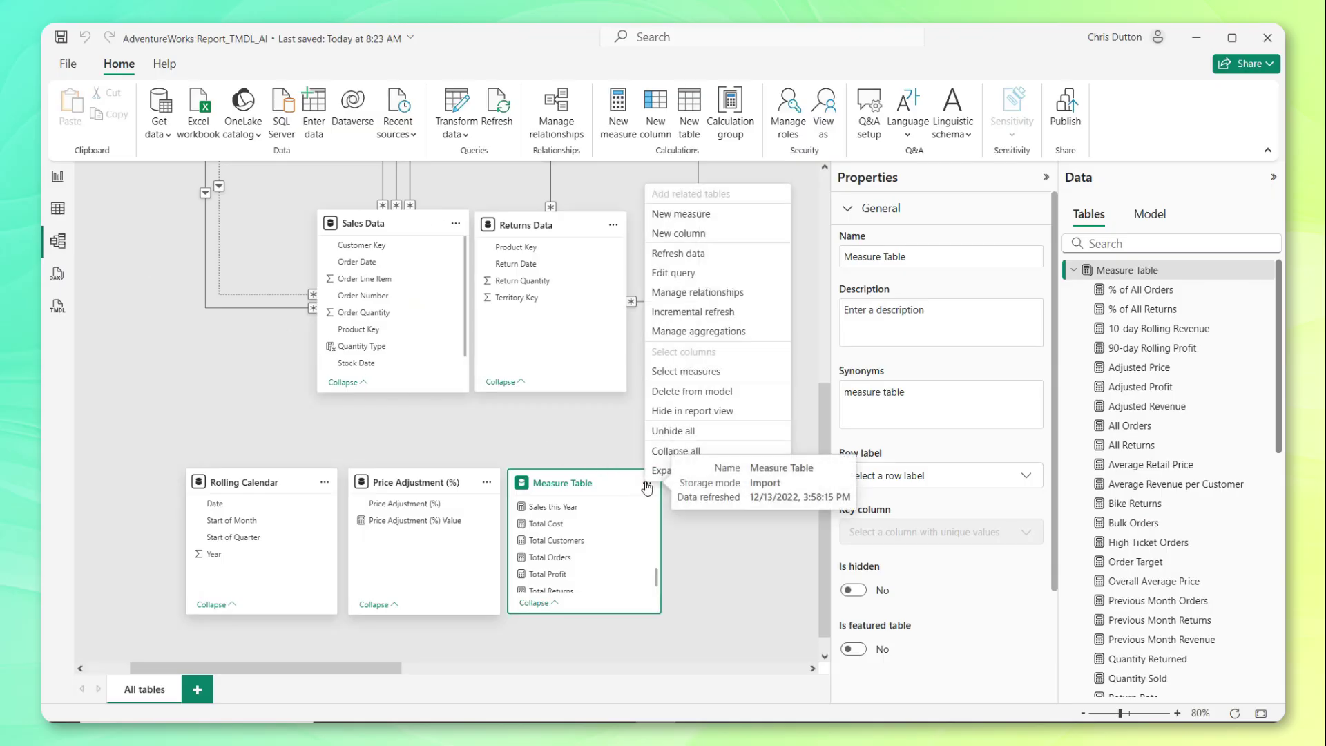
pyautogui.click(691, 256)
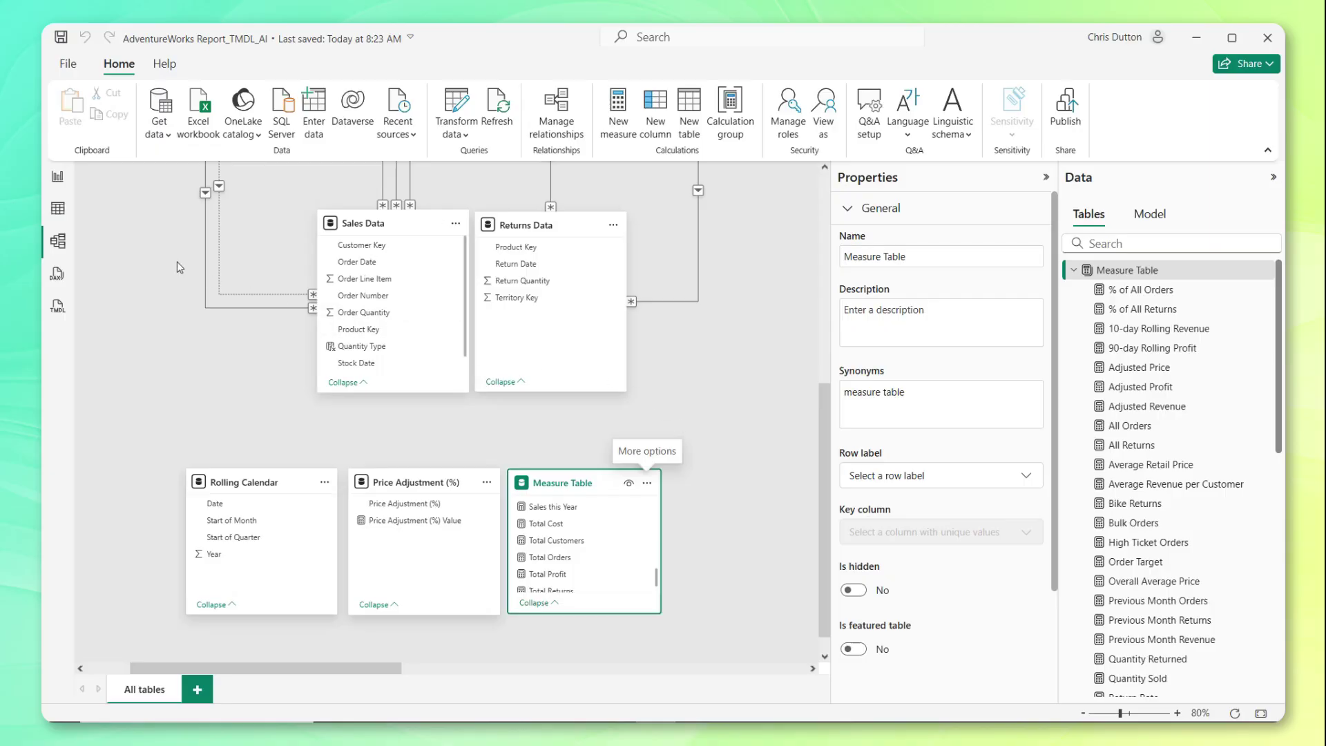
pyautogui.click(58, 209)
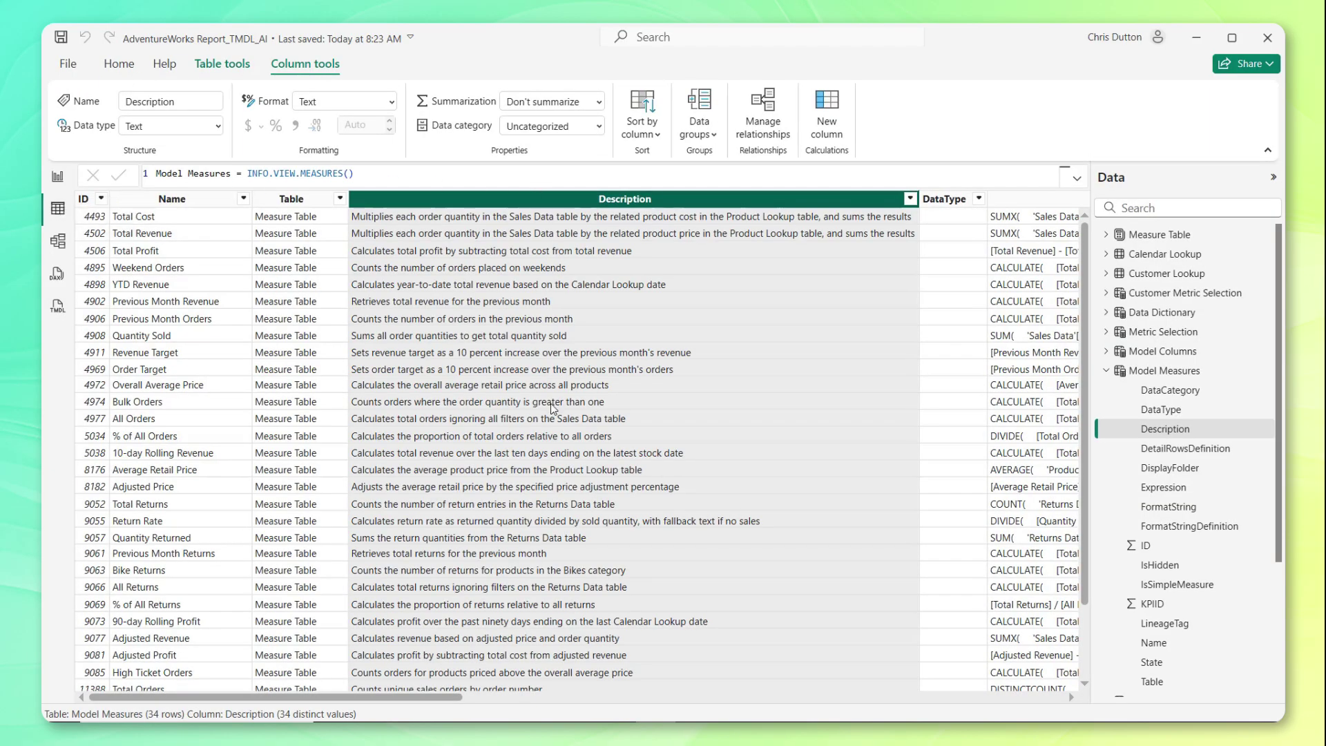
pyautogui.scroll(-3, 549, 404)
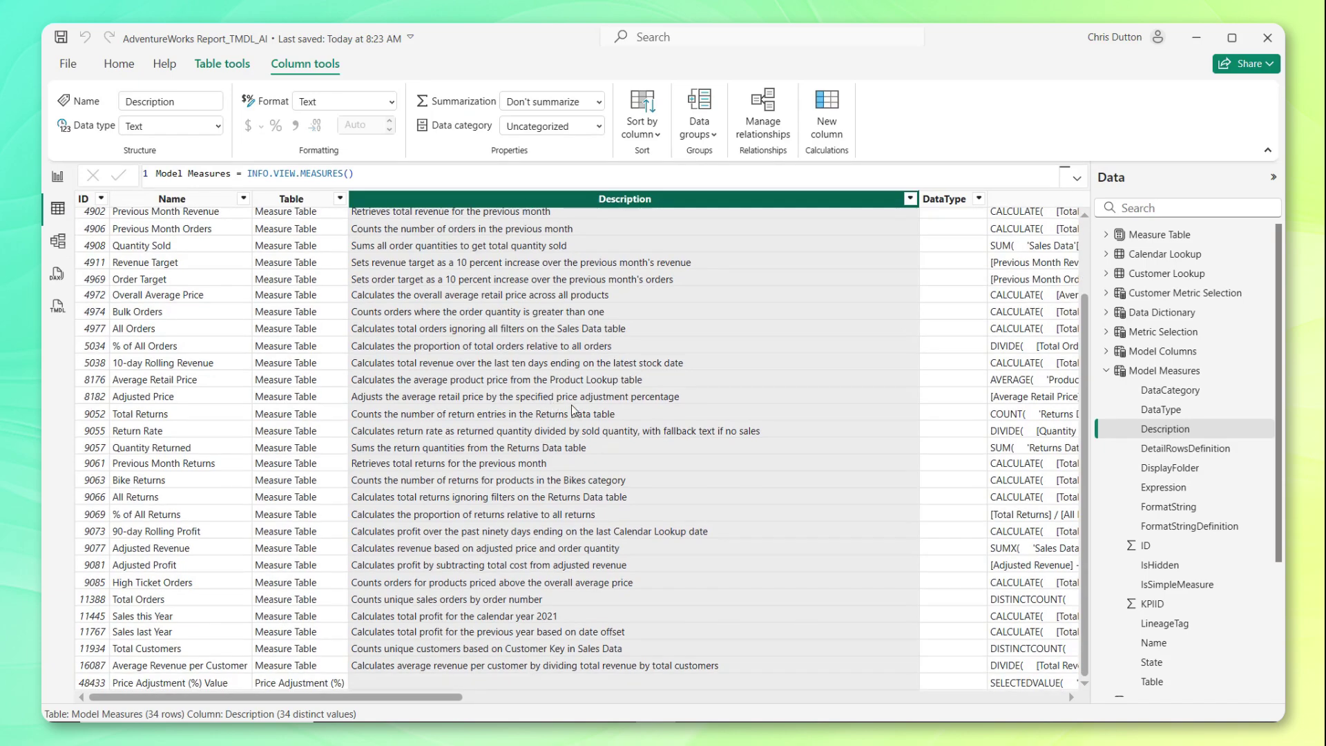
pyautogui.scroll(3, 572, 410)
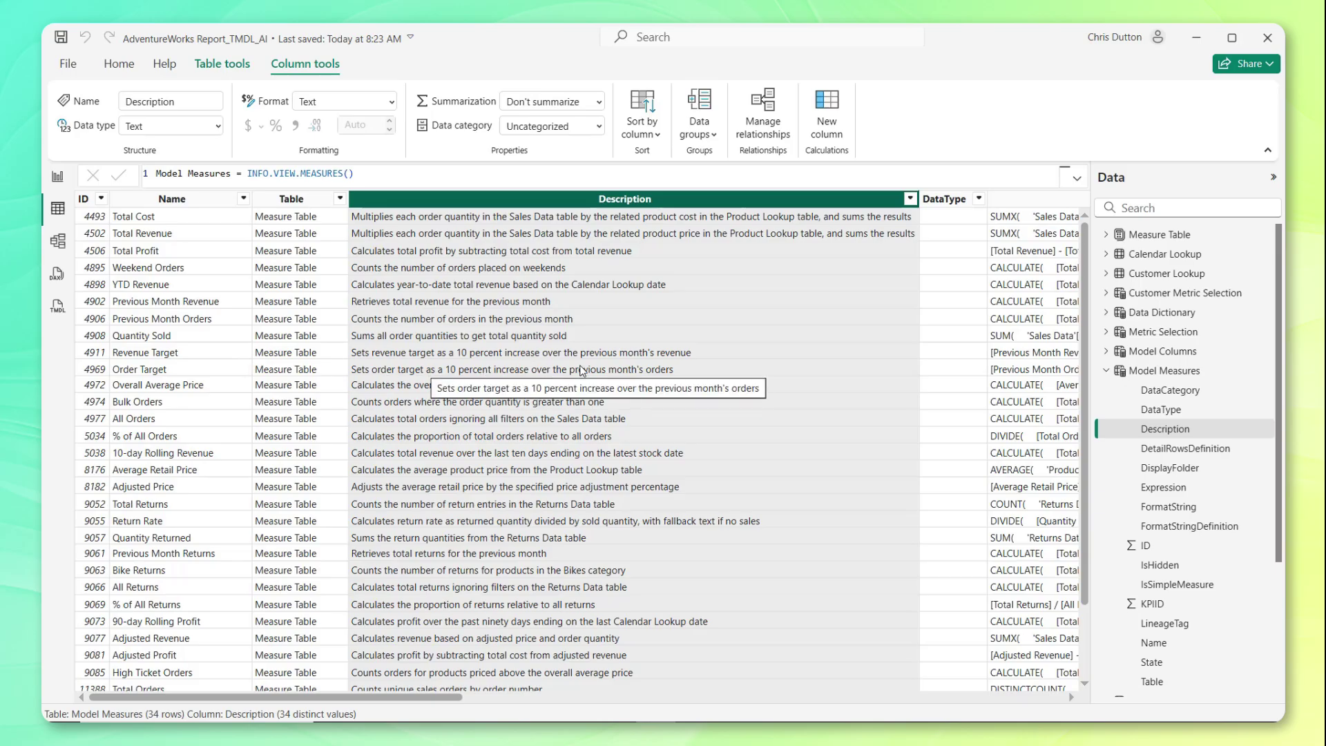
pyautogui.moveTo(456, 698); pyautogui.dragTo(601, 699)
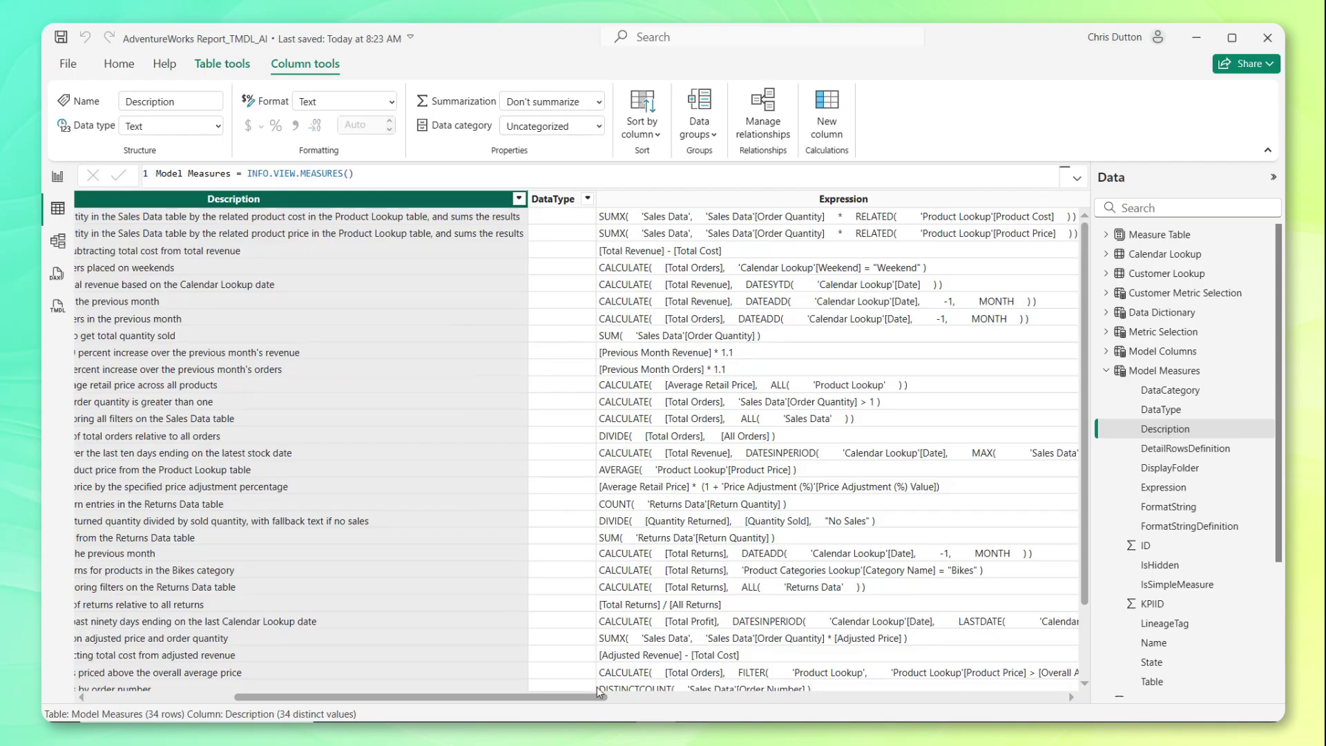
pyautogui.moveTo(596, 696); pyautogui.dragTo(441, 691)
pyautogui.scroll(-2, 534, 503)
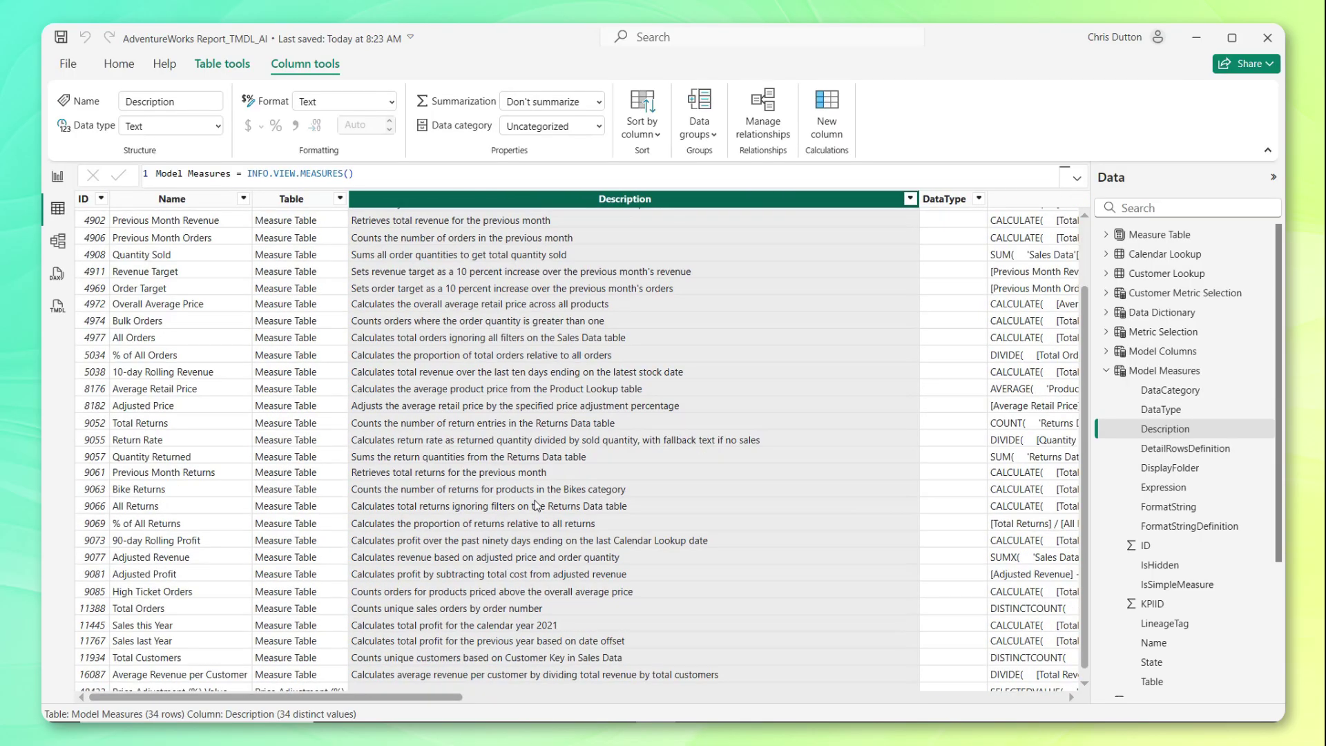